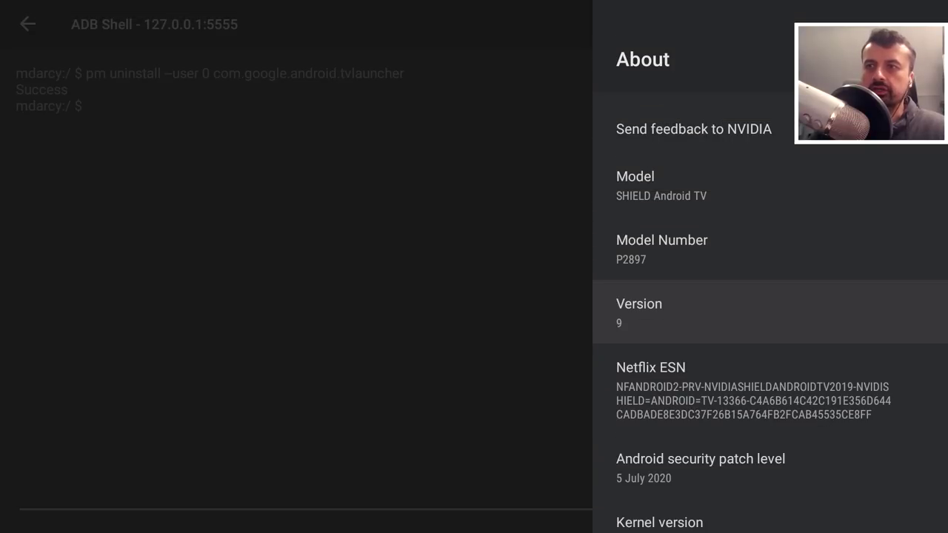
Step: Scroll the About details up to Model Number and back down to Version
key("Up")
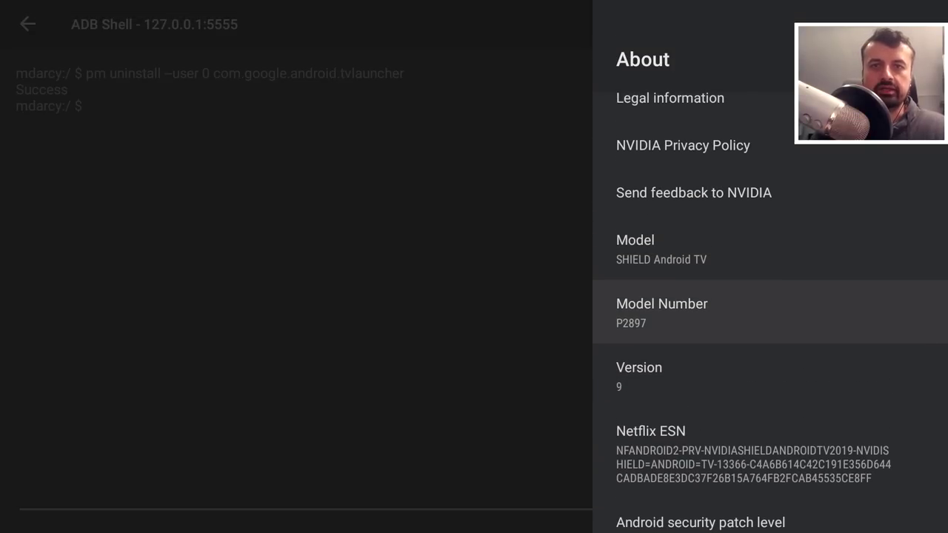
key("Down")
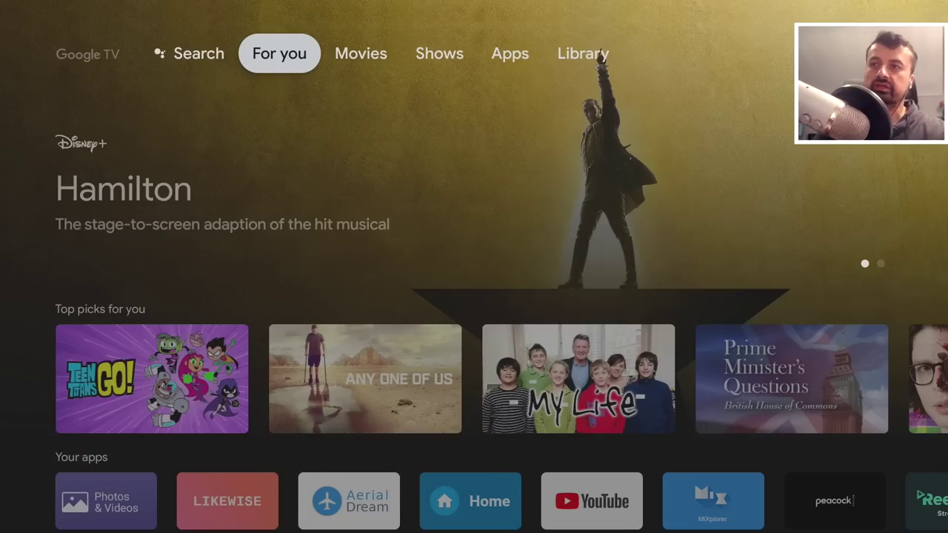
Step: Peek at the Movies page, then return to For you and browse Top picks to Any One of Us
key("Left")
key("Right")
key("Right")
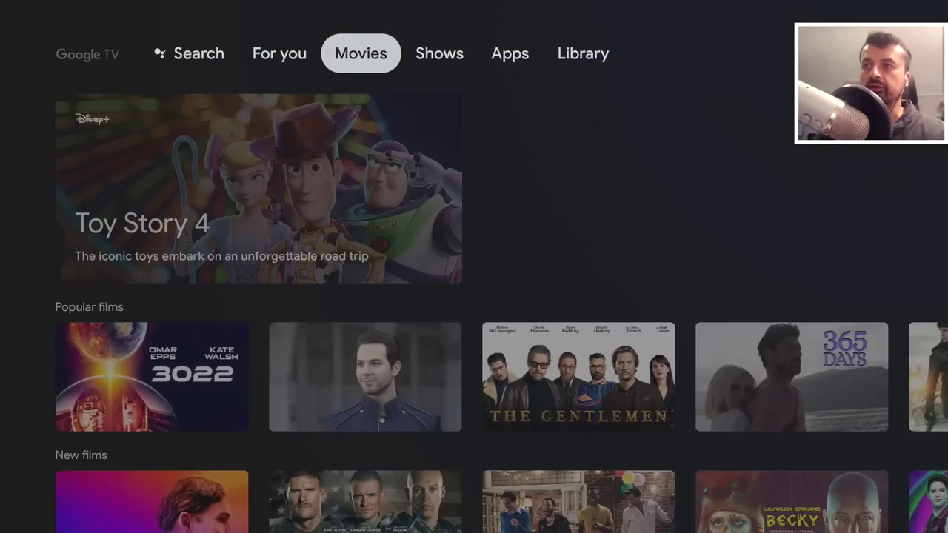
key("Left")
key("Left")
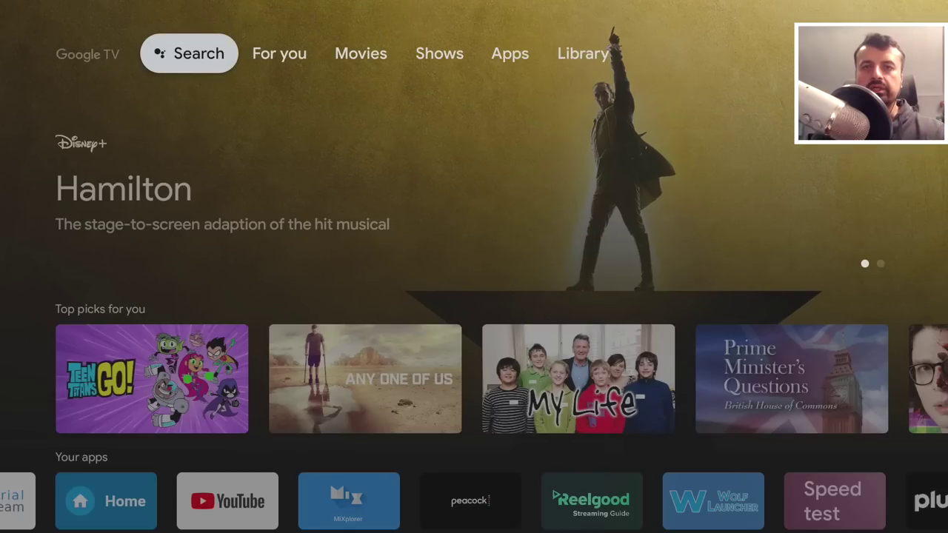
key("Down")
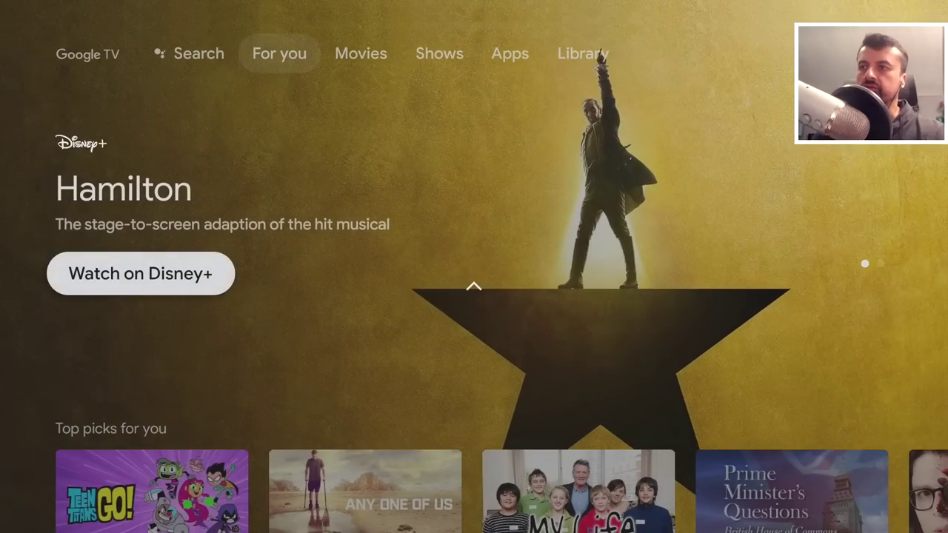
key("Down")
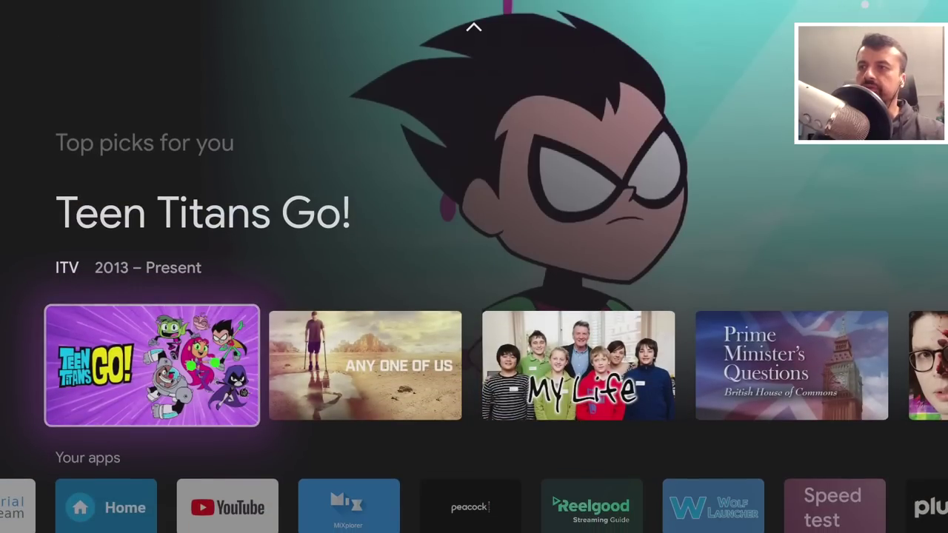
key("Right")
Step: Browse the Your apps row to Aerial Dream and the Trending on Google row, then return to the Hamilton banner
key("Down")
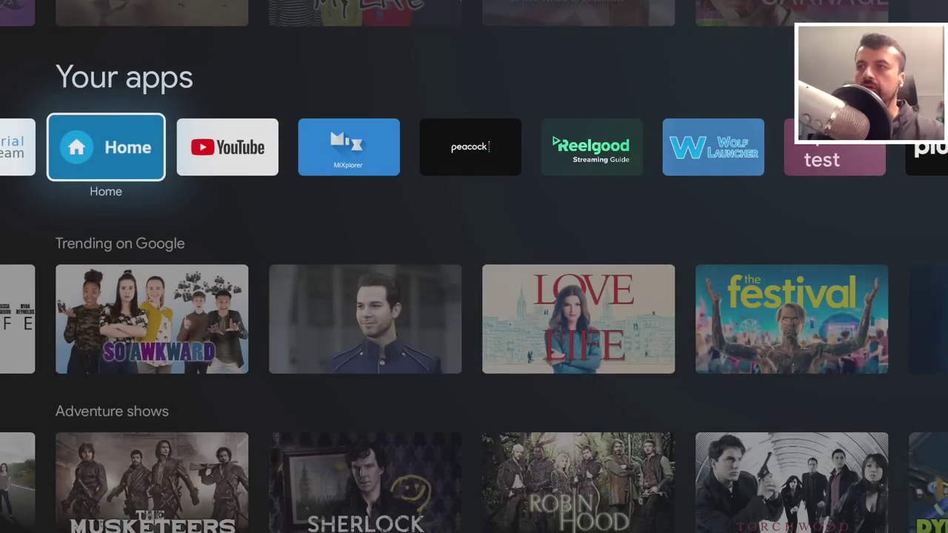
key("Left")
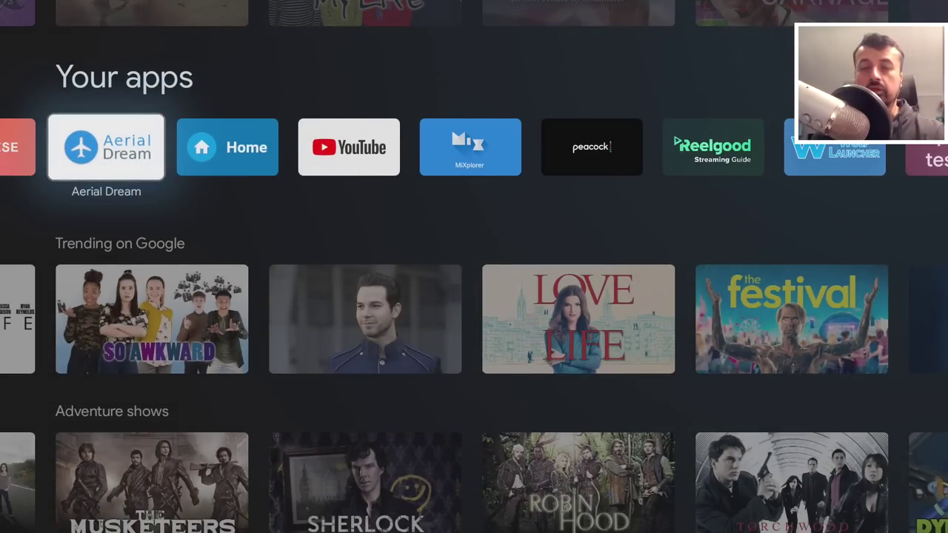
key("Down")
key("Left")
key("Left")
key("Left")
key("Left")
key("Left")
key("Left")
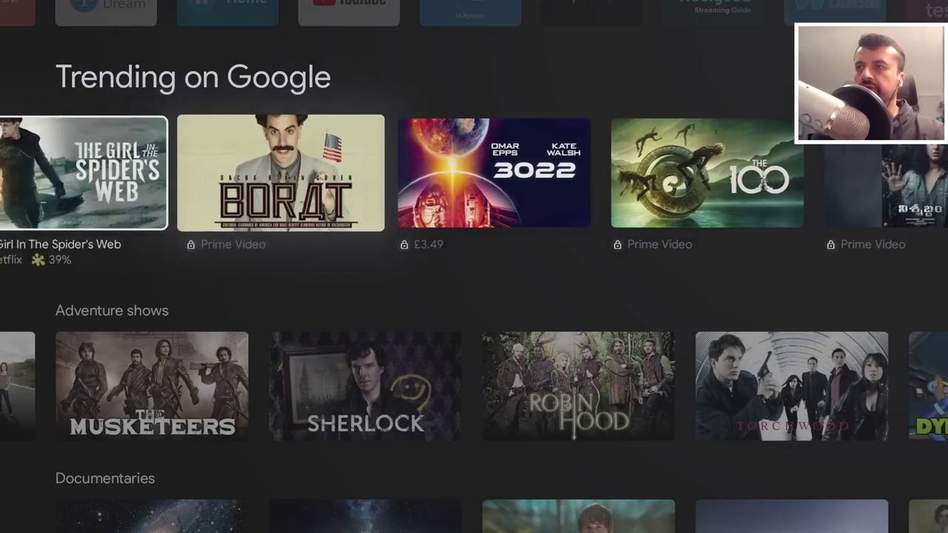
key("Up")
key("Up")
key("Up")
Step: Move through the Movies and Shows pages to the Apps page
key("Right")
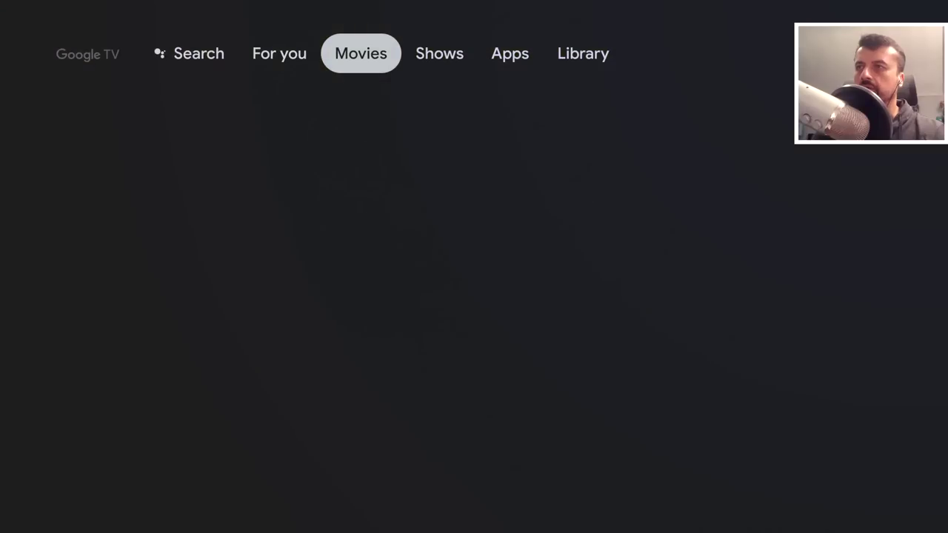
key("Right")
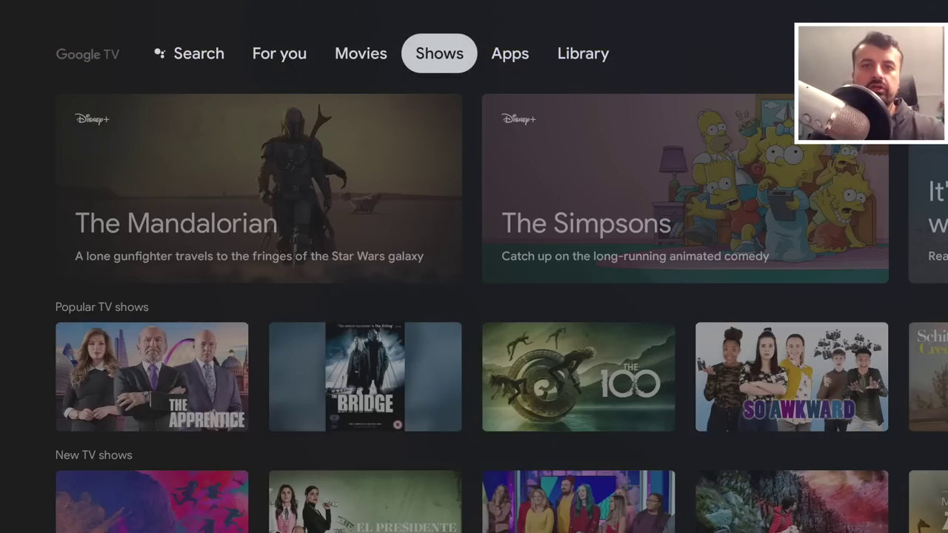
key("Right")
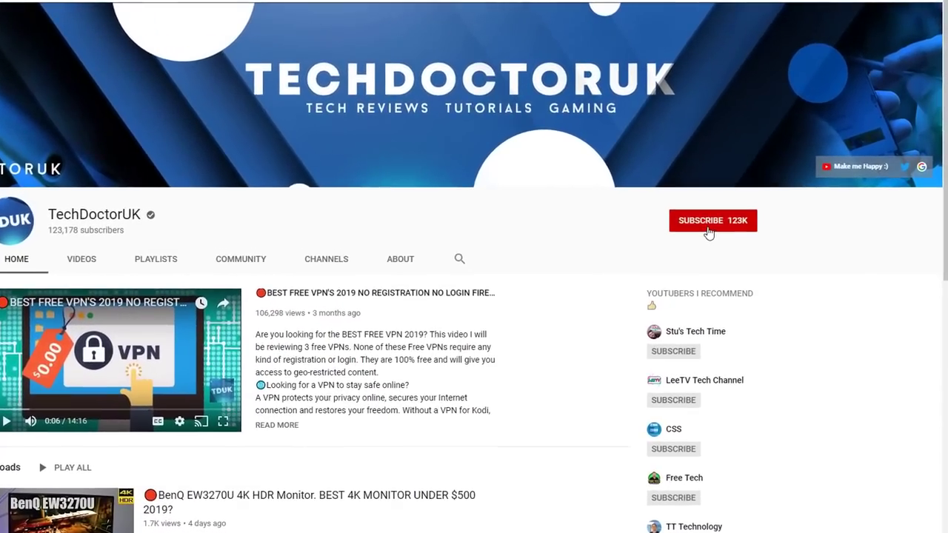
Step: Subscribe to TechDoctorUK and set the bell to notify for all new videos
left_click(709, 232)
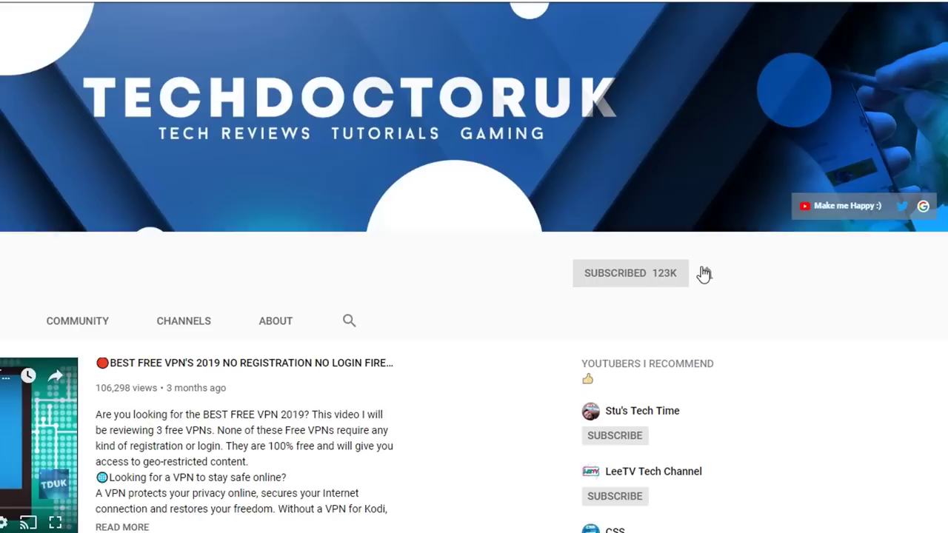
left_click(702, 274)
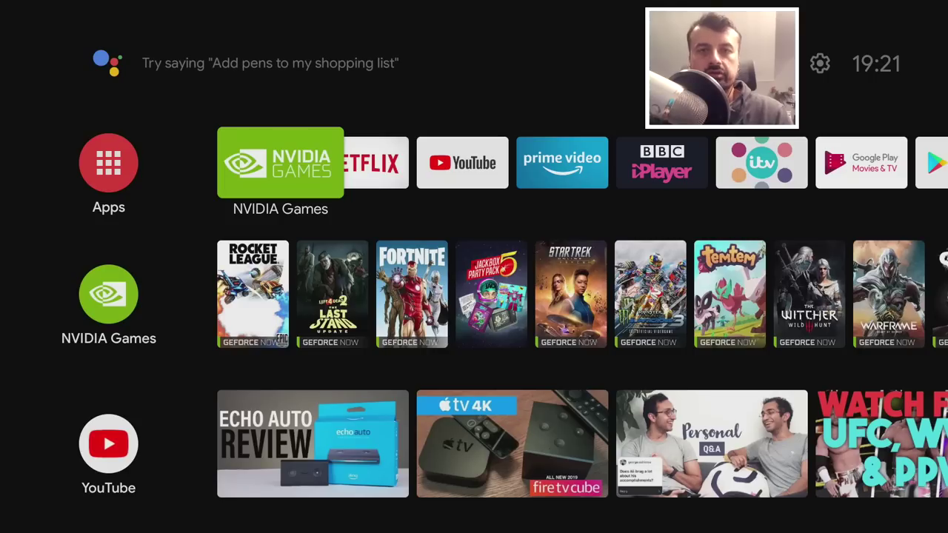
Step: Go to Settings, then Device Preferences, then About
key("Right")
key("Right")
key("Right")
key("Right")
key("Right")
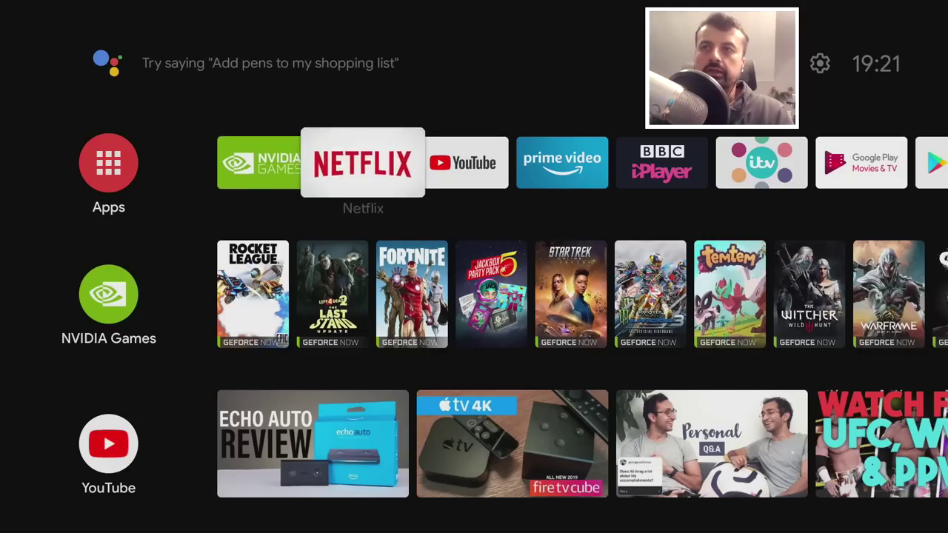
key("Up")
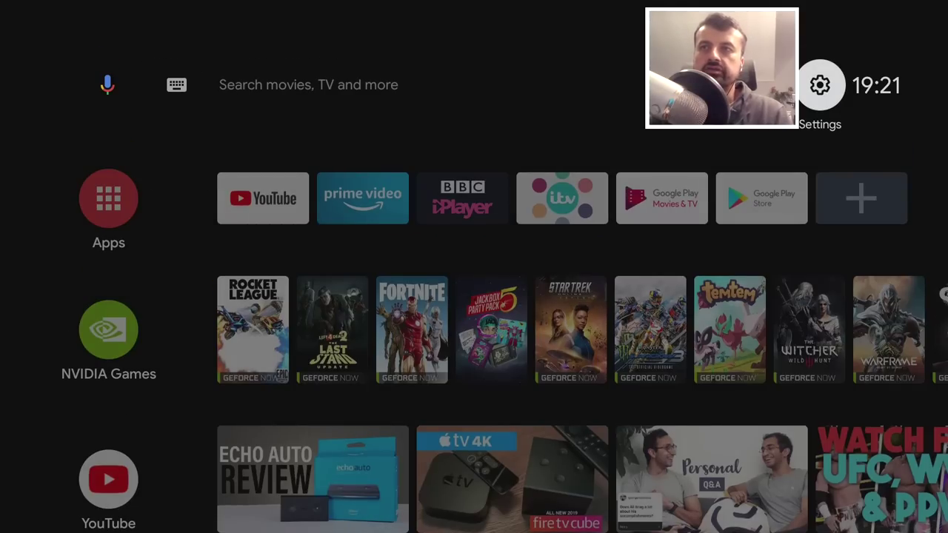
key("Return")
key("Down")
key("Down")
key("Down")
key("Down")
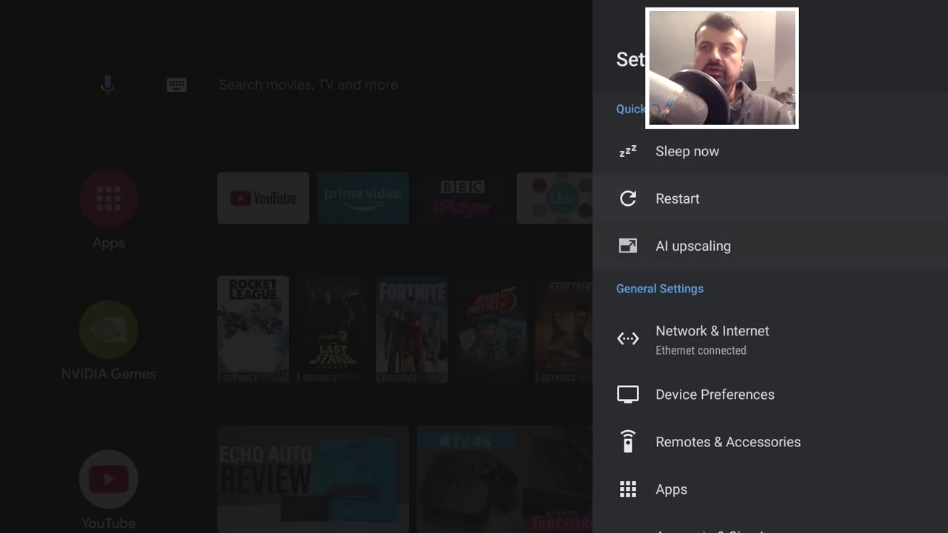
key("Return")
key("Return")
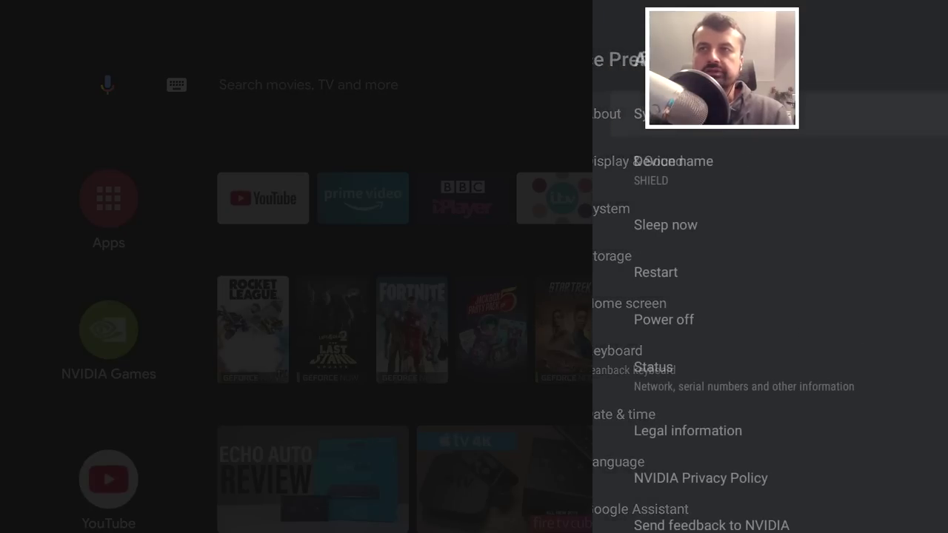
key("Down")
Step: Press Build repeatedly, confirming developer mode is already enabled
key("Down")
key("Down")
key("Down")
key("Down")
key("Down")
key("Down")
key("Down")
key("Down")
key("Down")
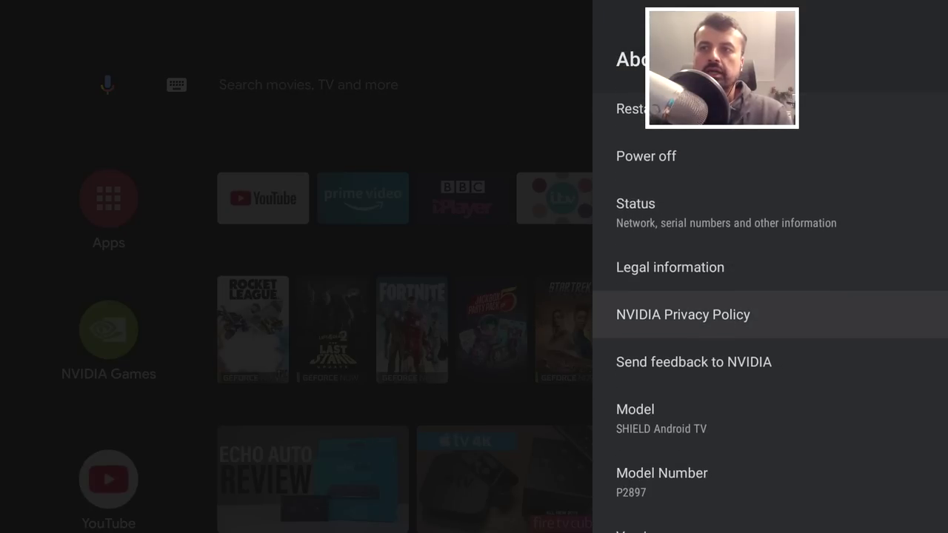
key("Down")
key("Down")
key("Down")
key("Down")
key("Down")
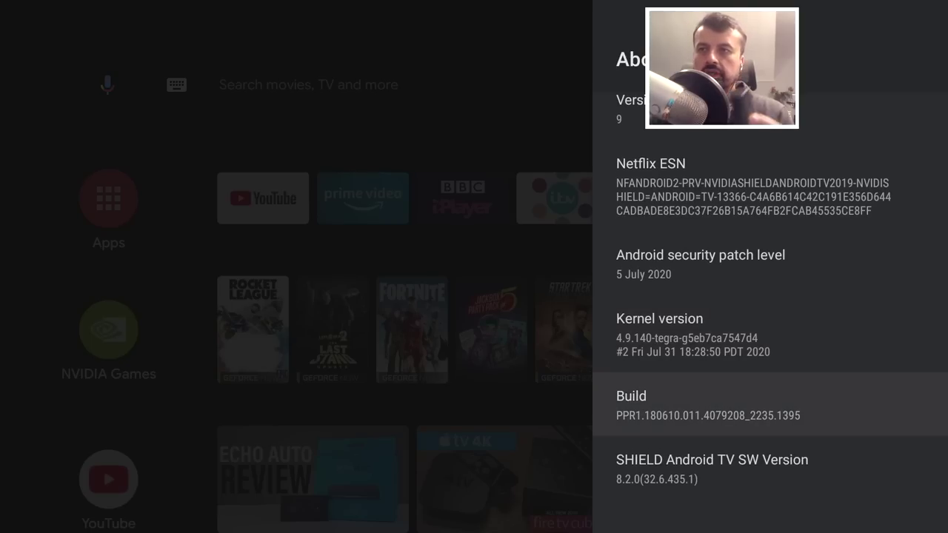
key("Return")
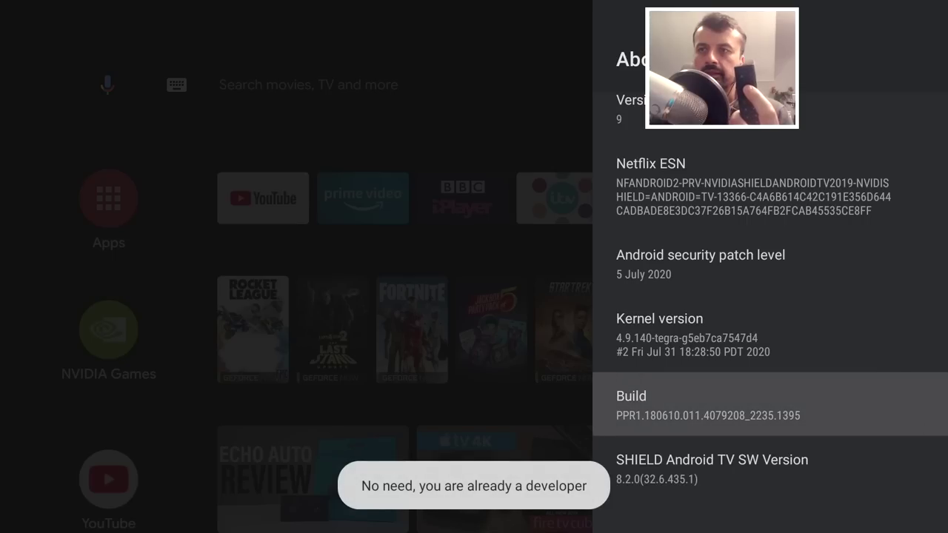
key("Return")
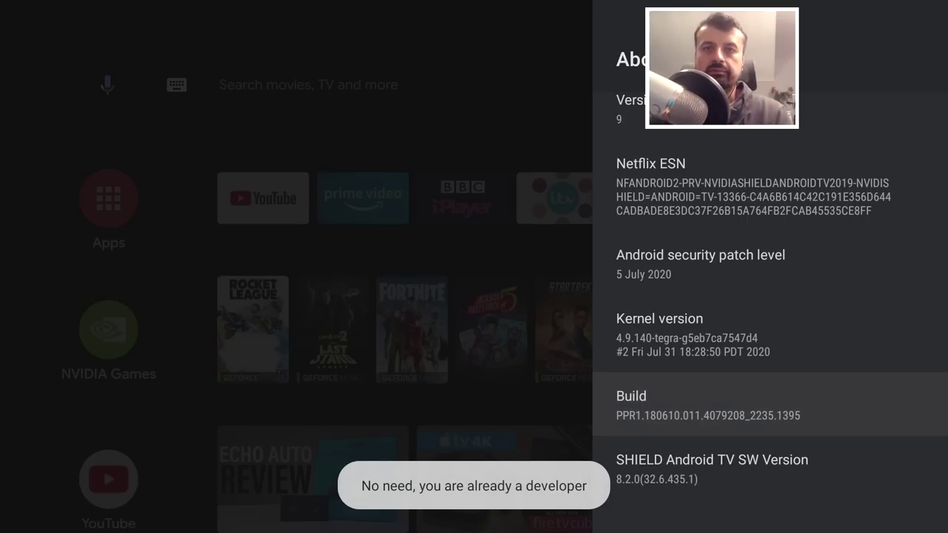
Step: Return to Device Preferences and open Developer options
key("Escape")
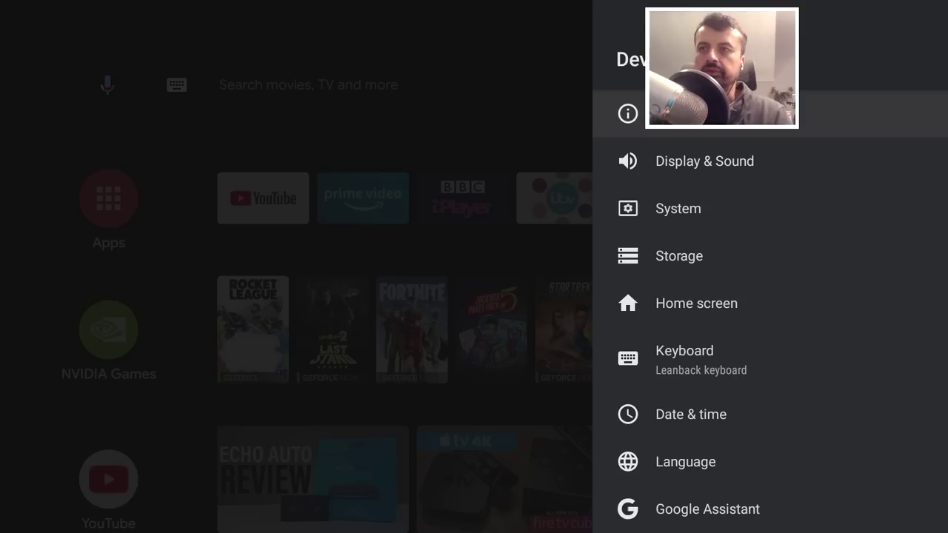
key("Down")
key("Down")
key("Down")
key("Down")
key("Down")
key("Down")
key("Down")
key("Down")
key("Down")
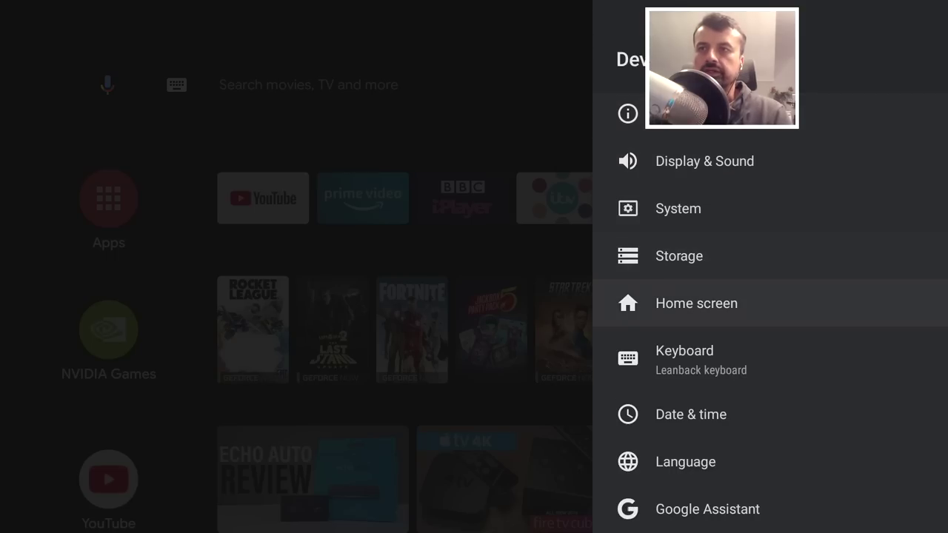
key("Down")
key("Down")
key("Down")
key("Down")
key("Down")
key("Down")
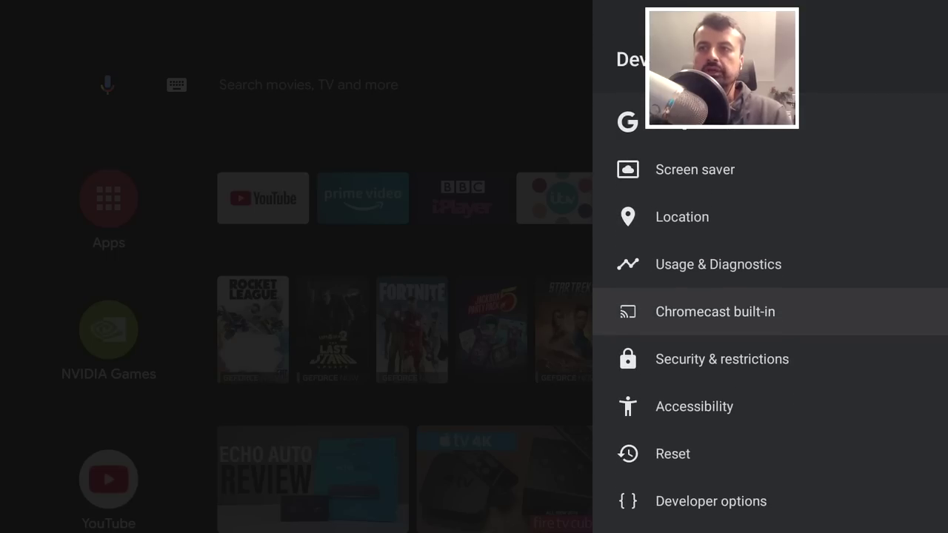
key("Down")
key("Return")
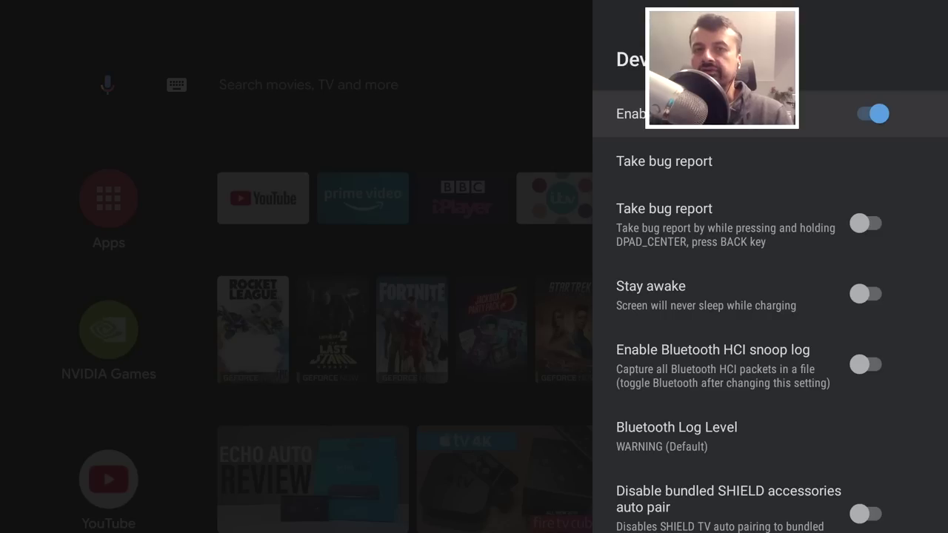
Step: Check that Network debugging is on, then exit Settings to the home screen
key("Down")
key("Down")
key("Down")
key("Down")
key("Down")
key("Down")
key("Down")
key("Down")
key("Down")
key("Down")
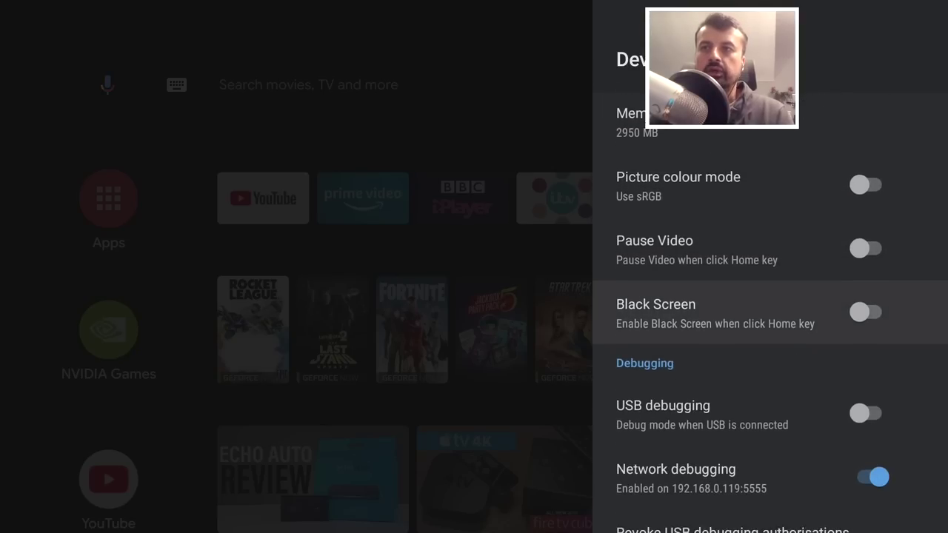
key("Down")
key("Down")
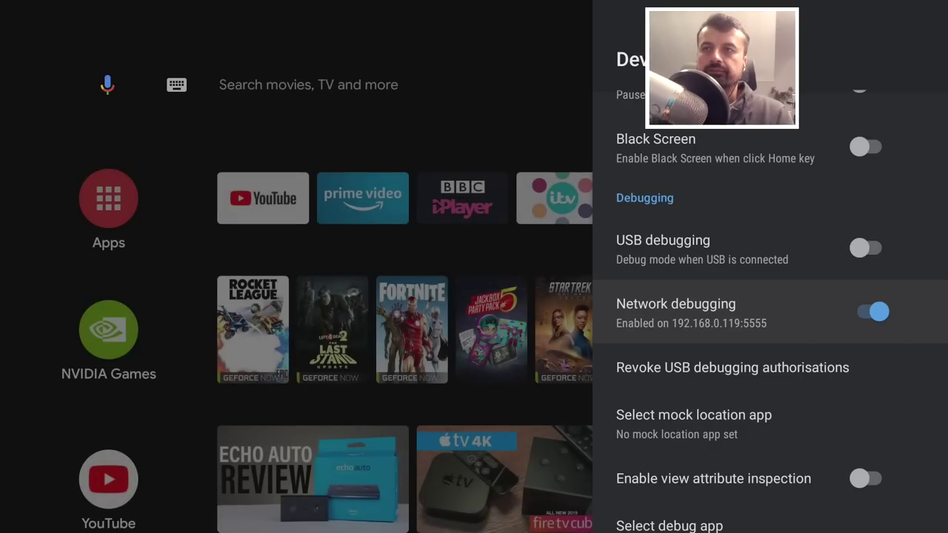
key("Home")
key("Left")
key("Left")
key("Left")
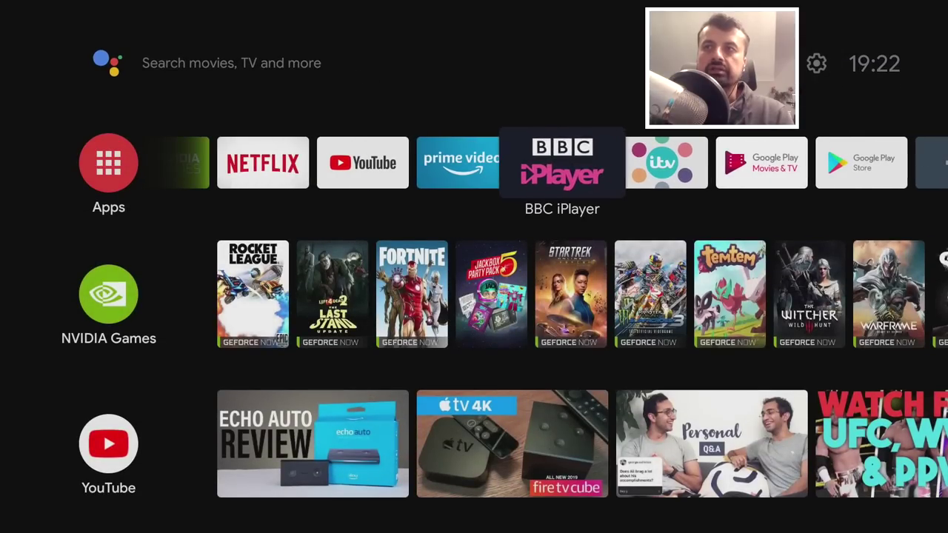
Step: Launch Downloader from the apps row and select its URL/search field
key("Right")
key("Right")
key("Right")
key("Right")
key("Right")
key("Right")
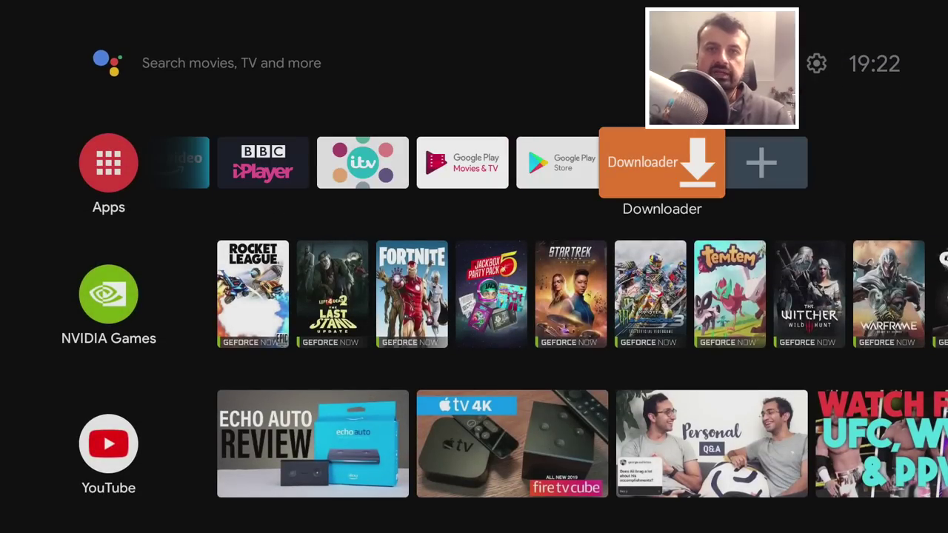
key("Return")
key("Return")
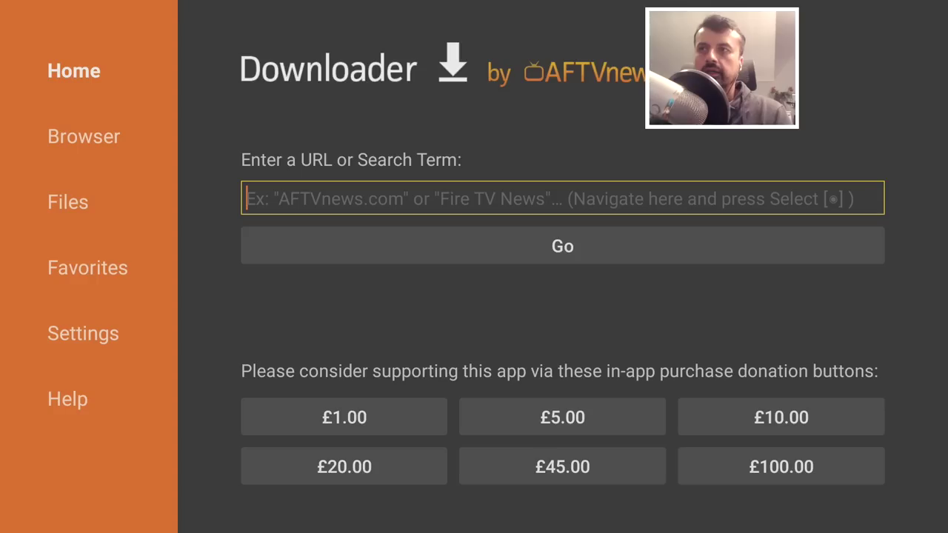
key("Return")
key("Down")
key("Up")
Step: Enter 'tduk' on the on-screen keyboard and submit the search with GO
key("Return")
key("Left")
key("Left")
key("Down")
key("Return")
key("Right")
key("Right")
key("Right")
key("Right")
key("Up")
key("Return")
key("Down")
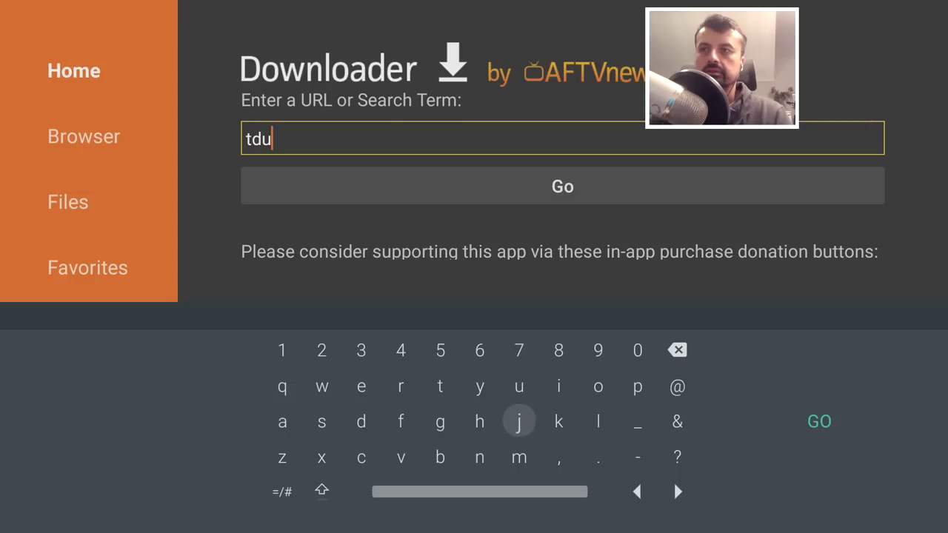
key("Right")
key("Return")
key("Right")
key("Right")
key("Right")
key("Return")
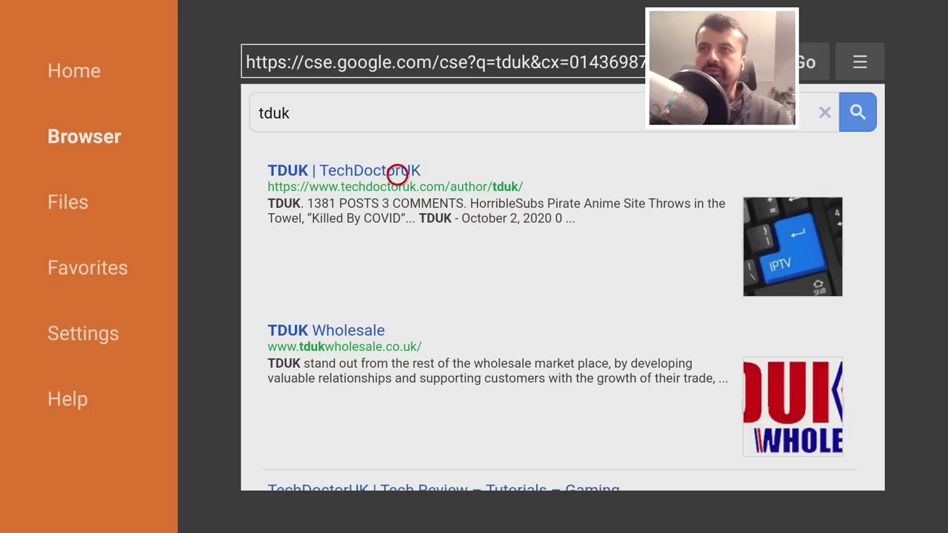
Step: Open the TDUK | TechDoctorUK result, then Tutorials, then the Install Google TV Launcher article
left_click(397, 175)
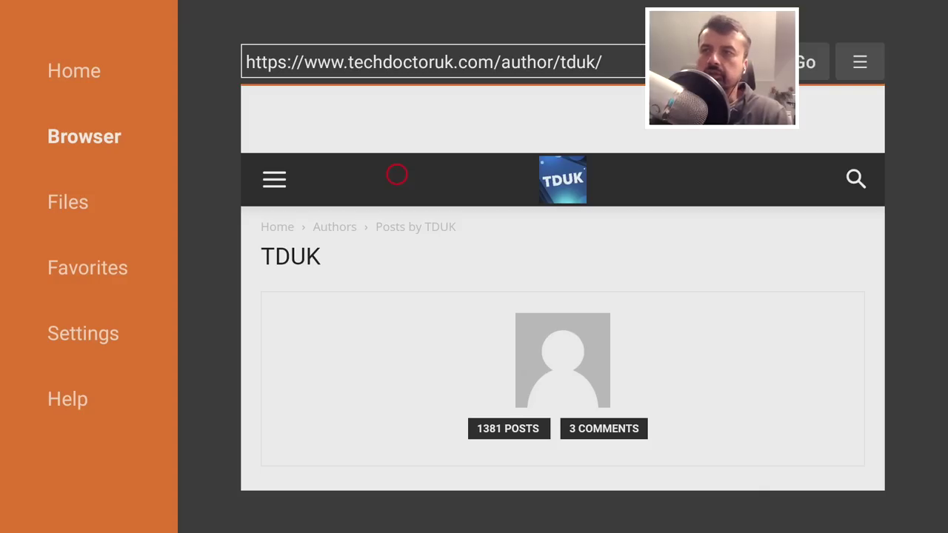
left_click(274, 176)
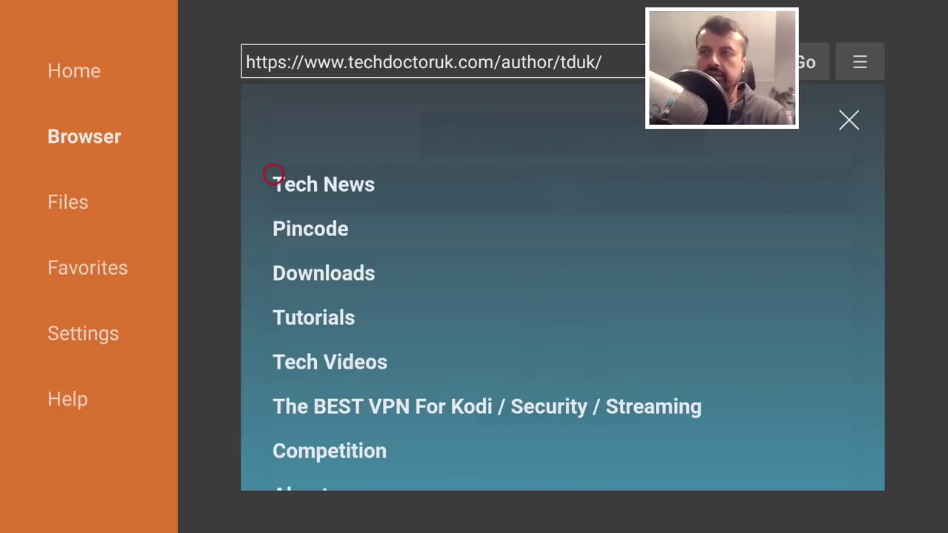
left_click(315, 324)
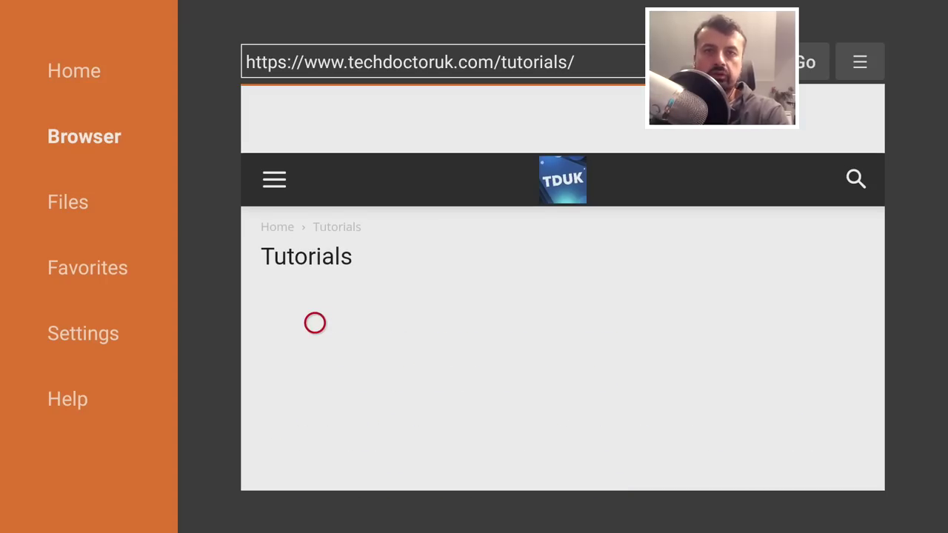
left_click(314, 323)
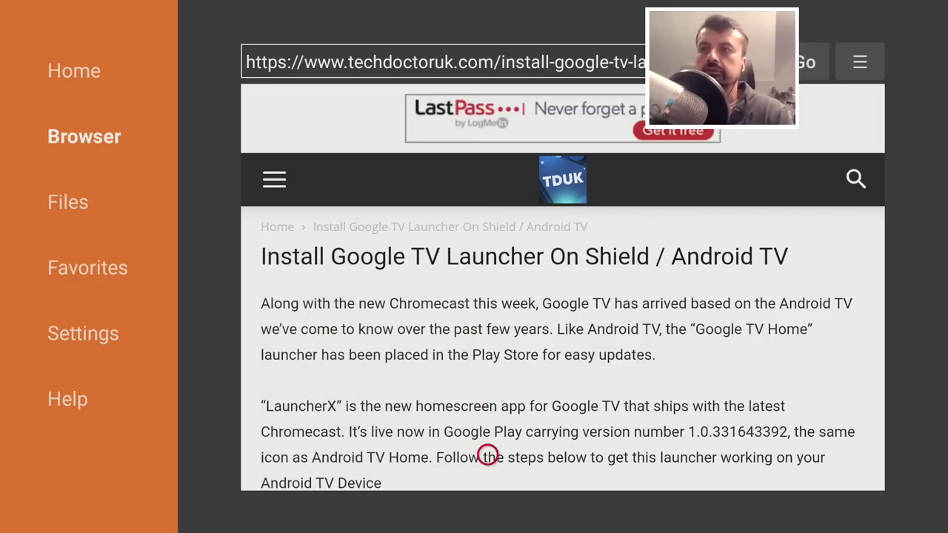
Step: Scroll the article down to its Software Needed links
scroll(487, 446, "down", 5)
scroll(487, 471, "down", 12)
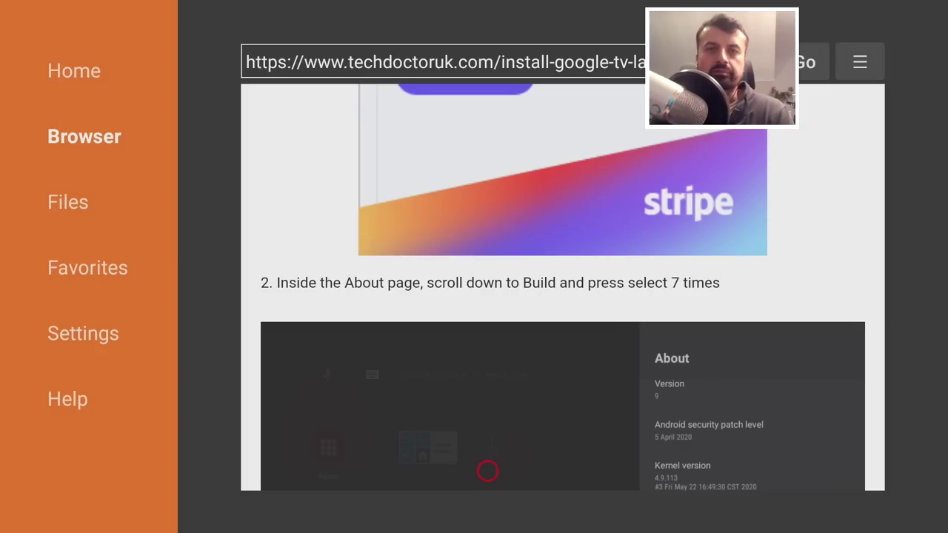
scroll(488, 471, "down", 10)
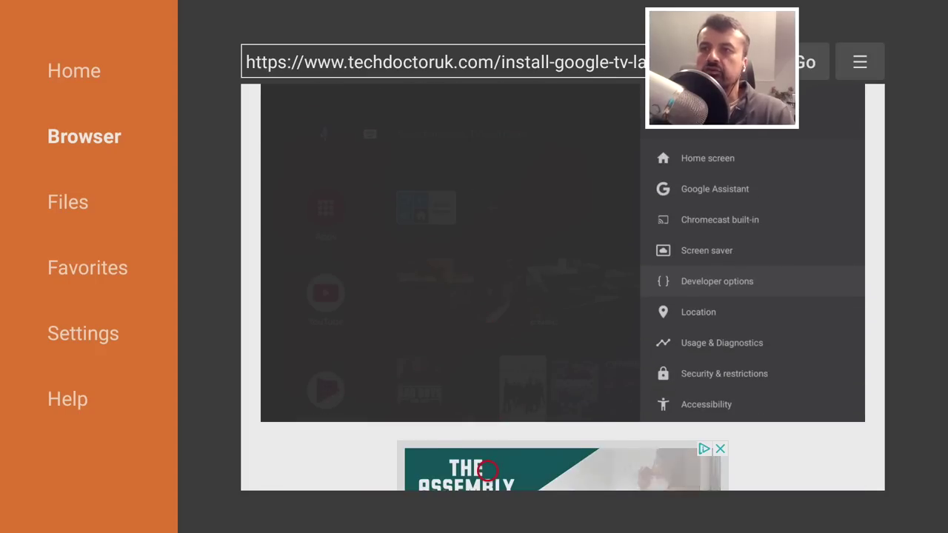
scroll(488, 471, "down", 12)
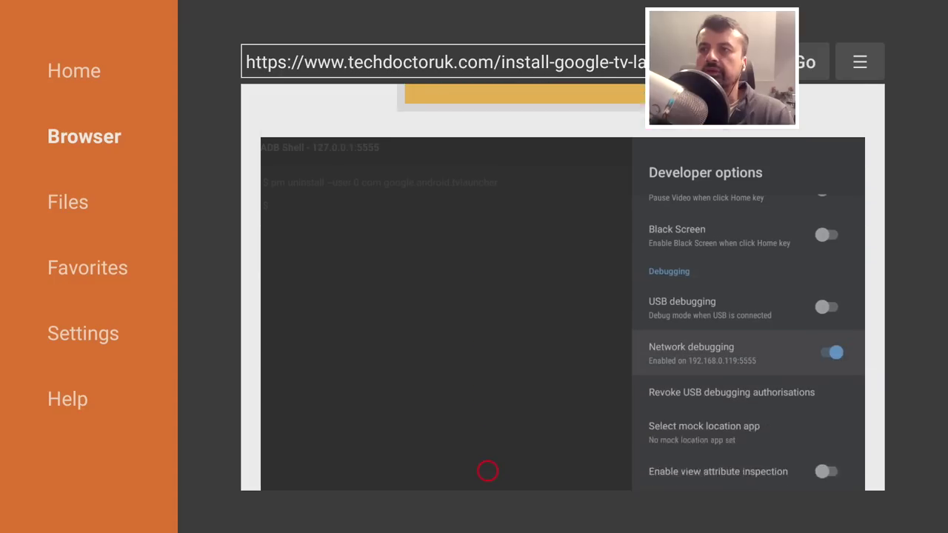
scroll(488, 471, "down", 8)
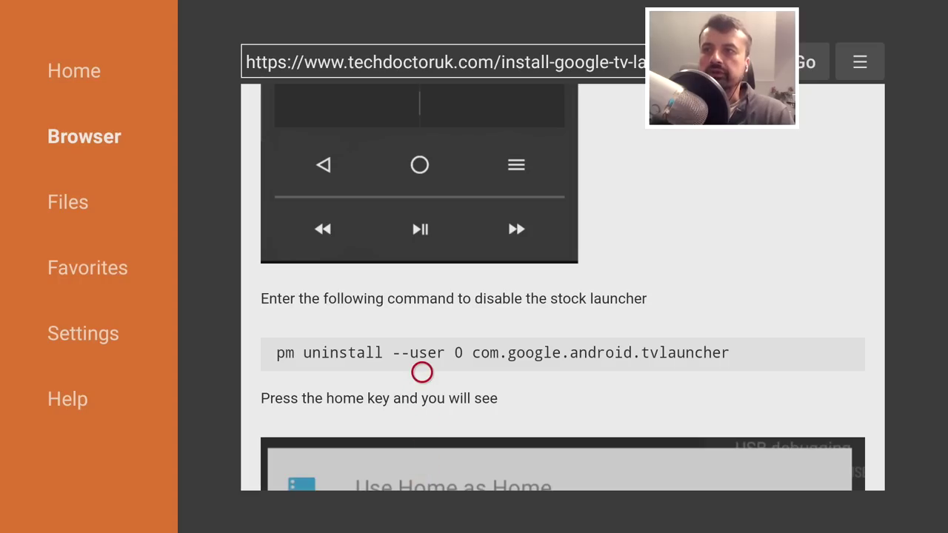
scroll(422, 471, "down", 10)
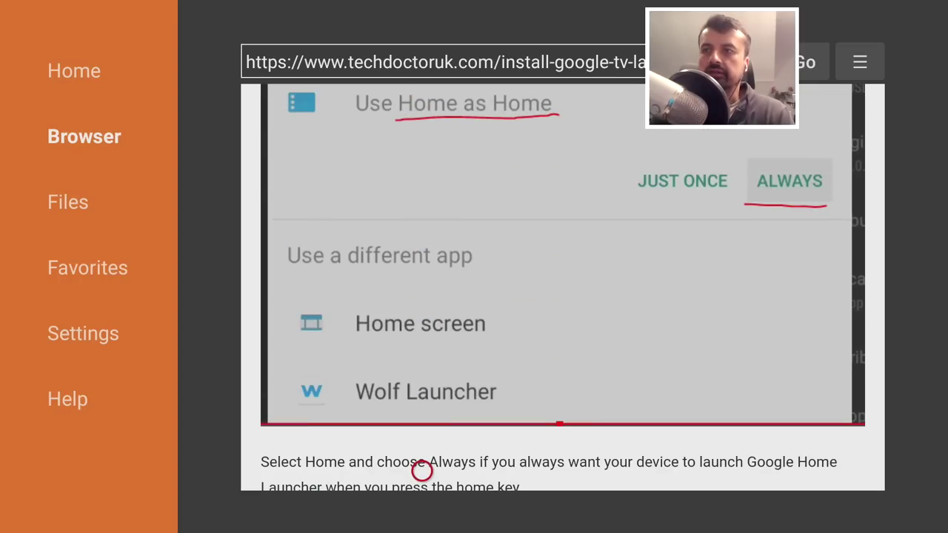
scroll(423, 471, "down", 8)
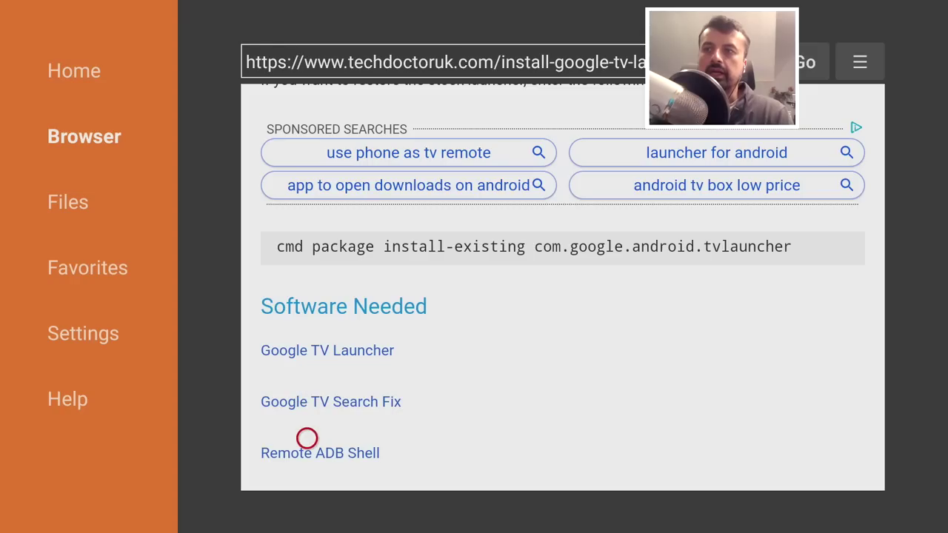
scroll(306, 459, "down", 1)
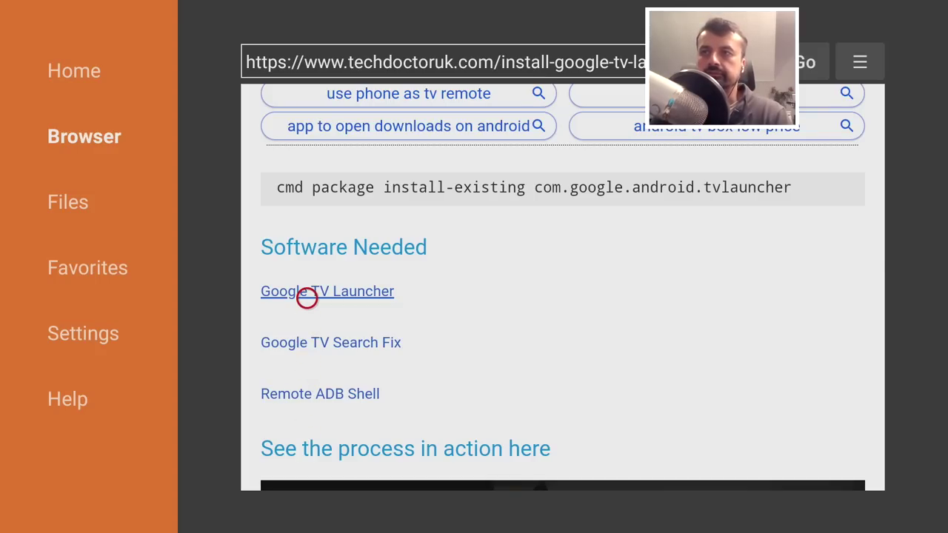
Step: Download Google TV Launcher 1.0.331643392, install it as the LauncherX update, and return home
left_click(307, 297)
scroll(306, 444, "down", 8)
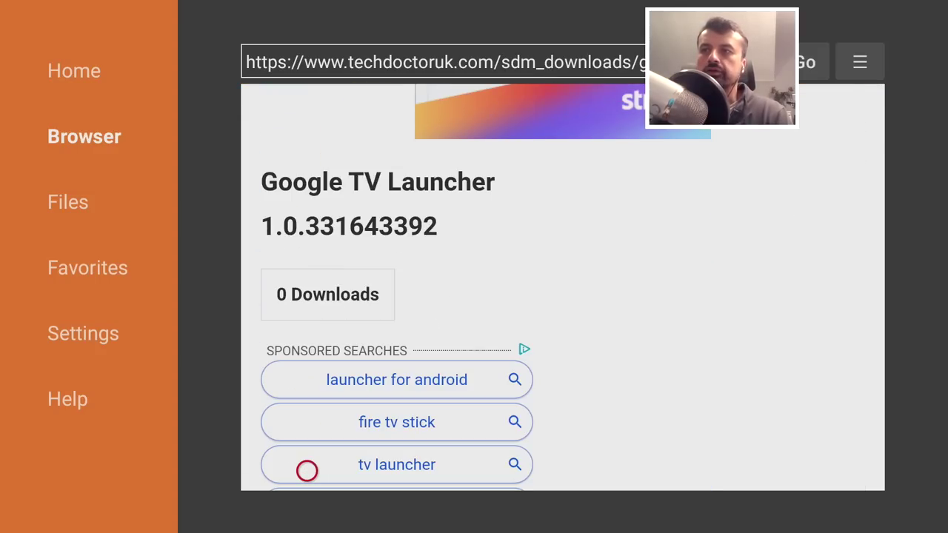
scroll(306, 471, "down", 3)
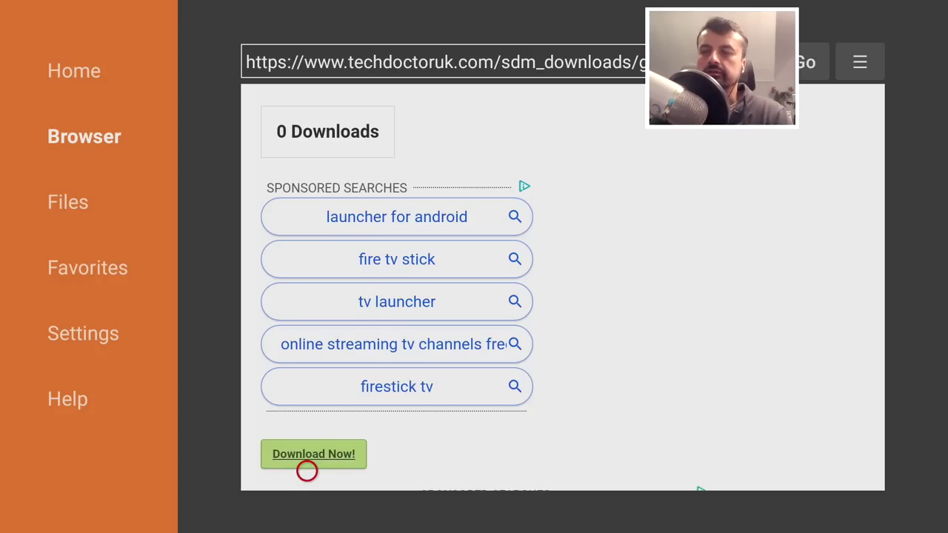
left_click(307, 469)
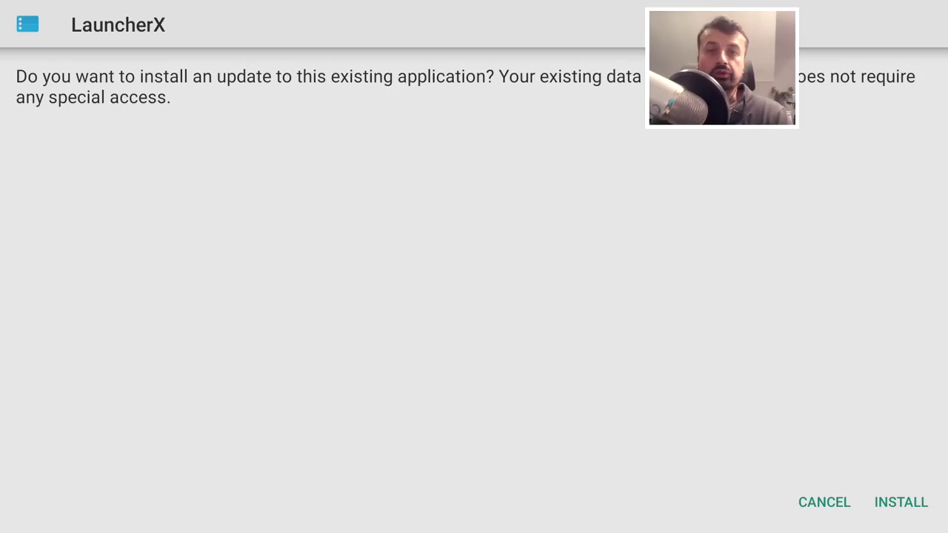
key("Escape")
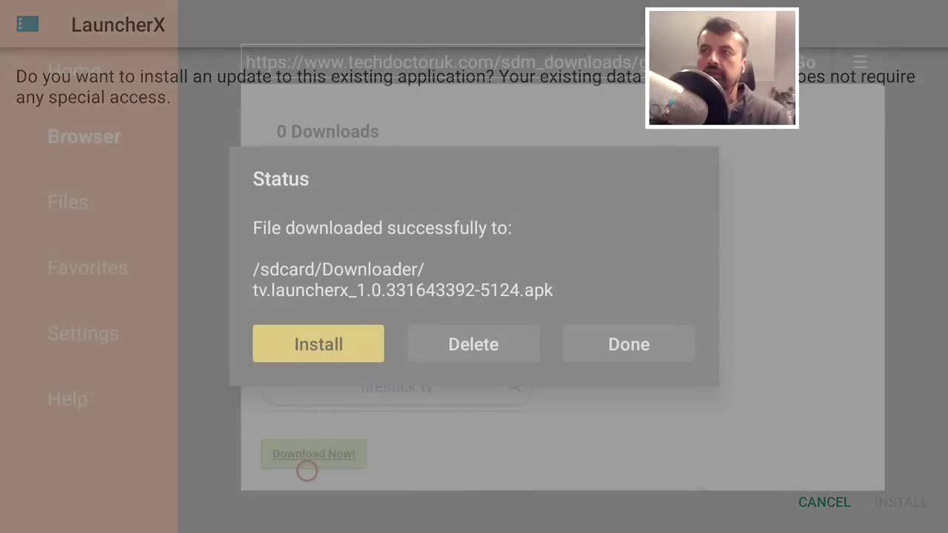
key("Escape")
key("Escape")
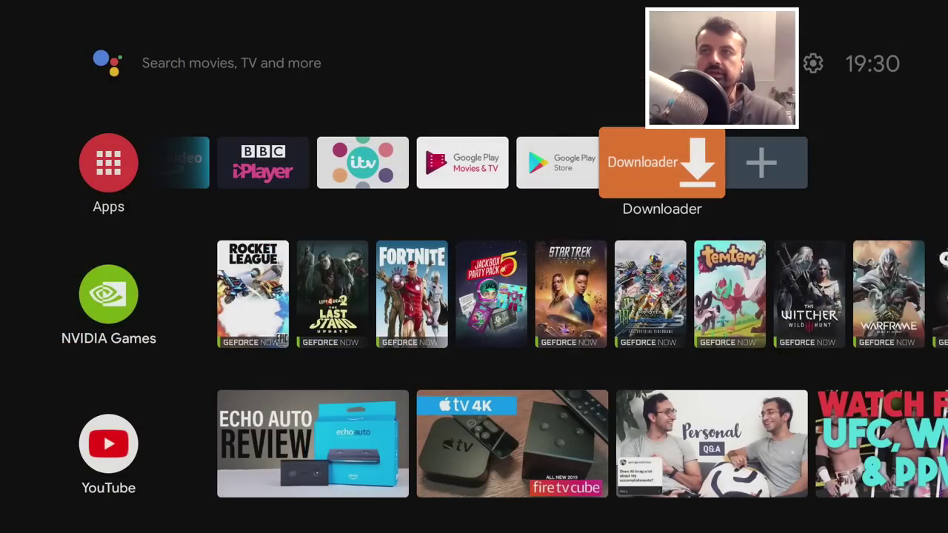
Step: Find Sideload Launcher among the favourite apps and open it
key("Left")
key("Left")
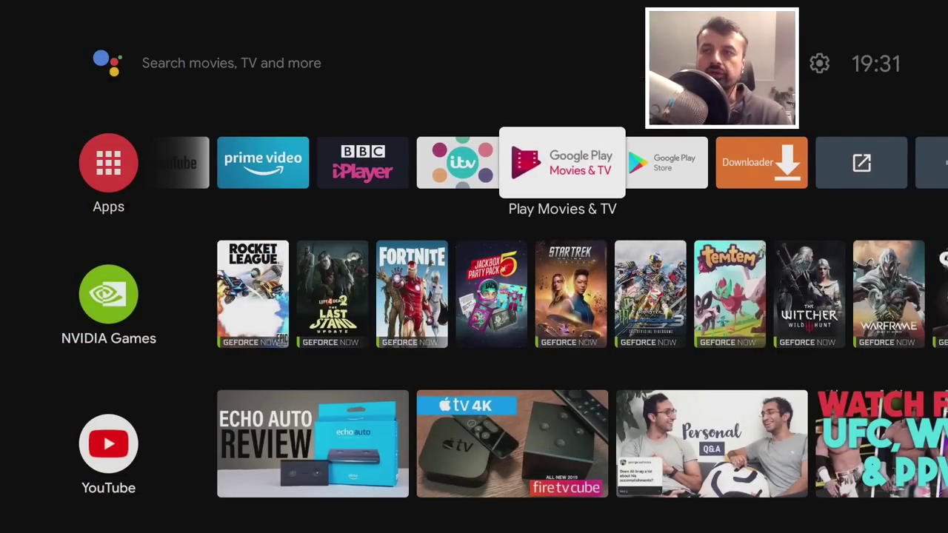
key("Right")
key("Right")
key("Right")
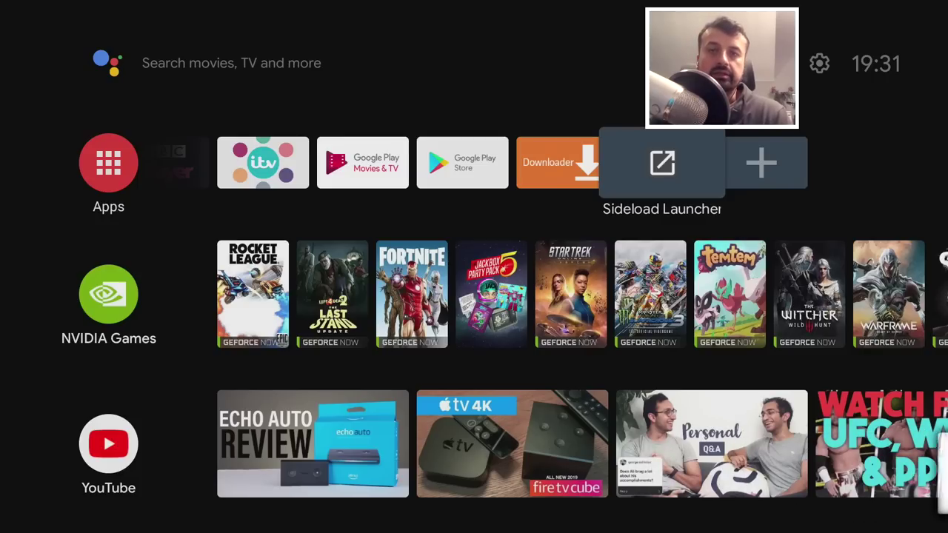
key("Left")
key("Left")
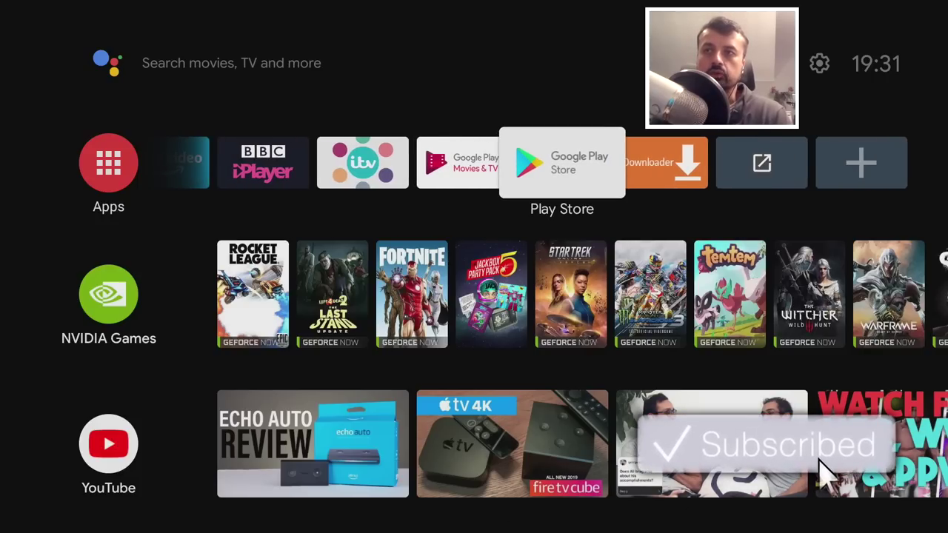
key("Right")
key("Right")
key("Return")
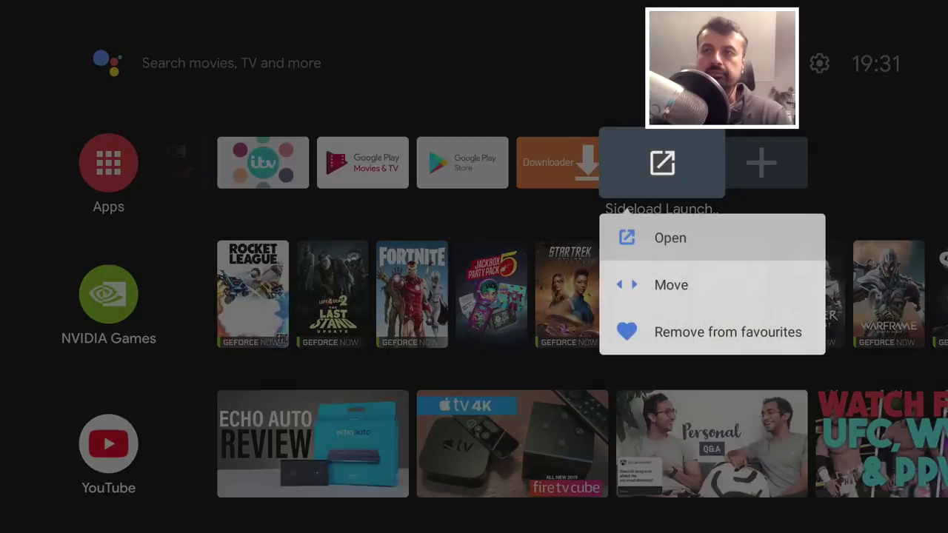
key("Return")
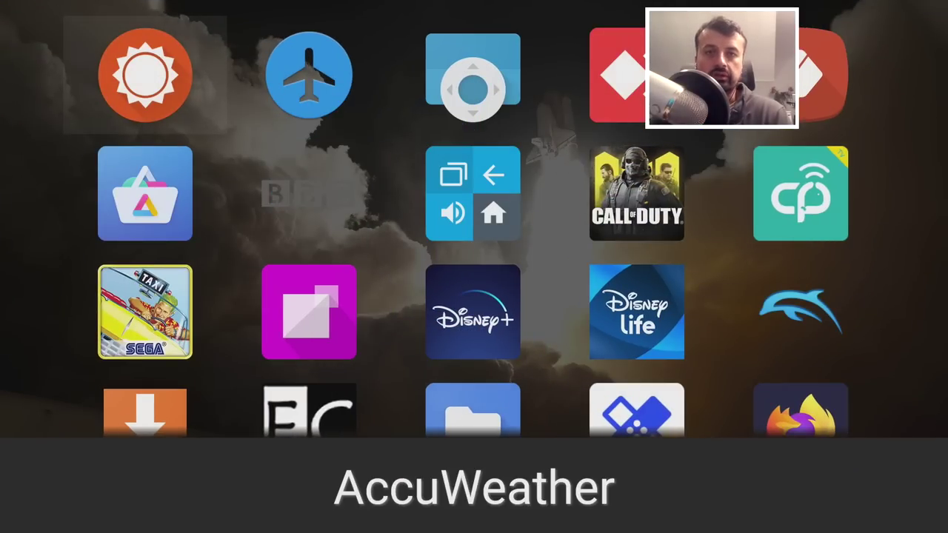
Step: Locate Remote ADB Shell in the Sideload Launcher grid and launch it
key("Down")
key("Down")
key("Down")
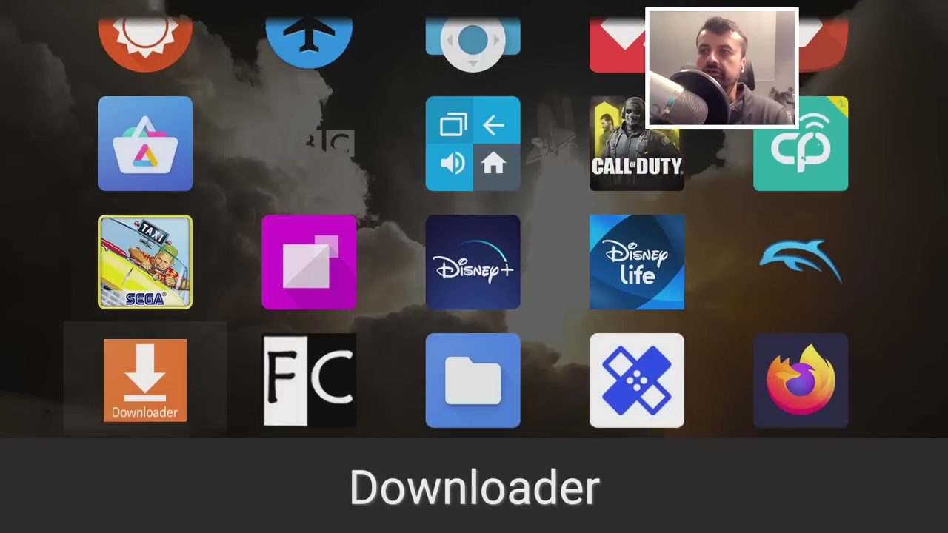
key("Down")
key("Down")
key("Left")
key("Right")
key("Down")
key("Down")
key("Down")
key("Down")
key("Up")
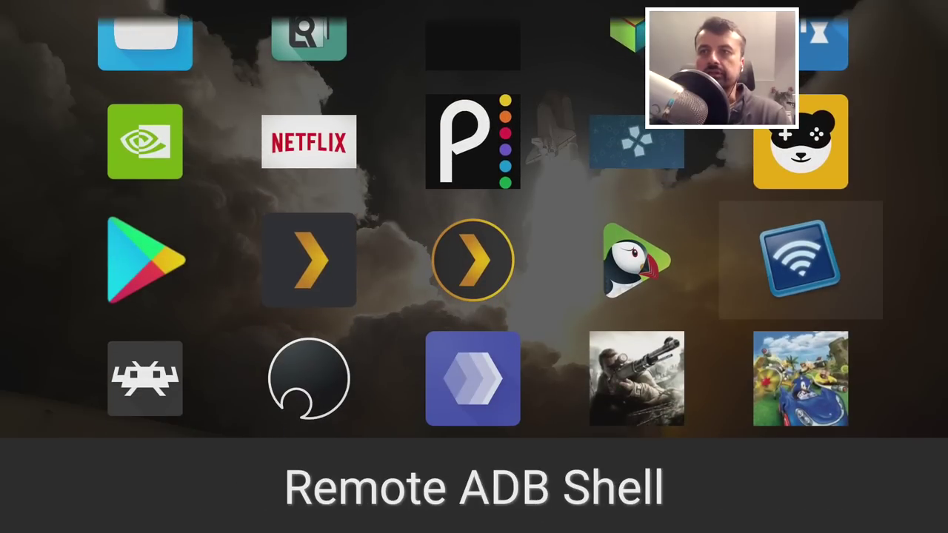
key("Return")
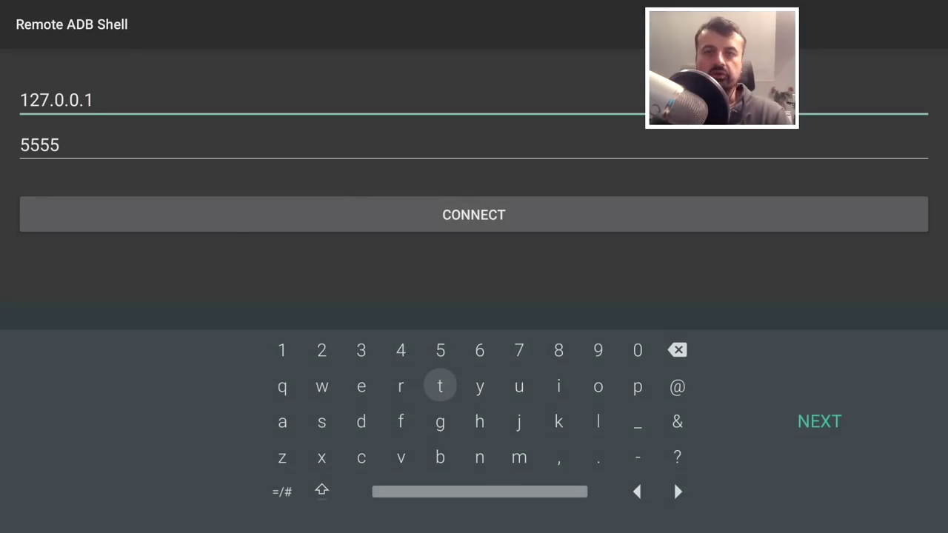
Step: Accept host 127.0.0.1 and port 5555, then connect to get a shell prompt
key("Right")
key("Right")
key("Right")
key("Right")
key("Right")
key("Right")
key("Right")
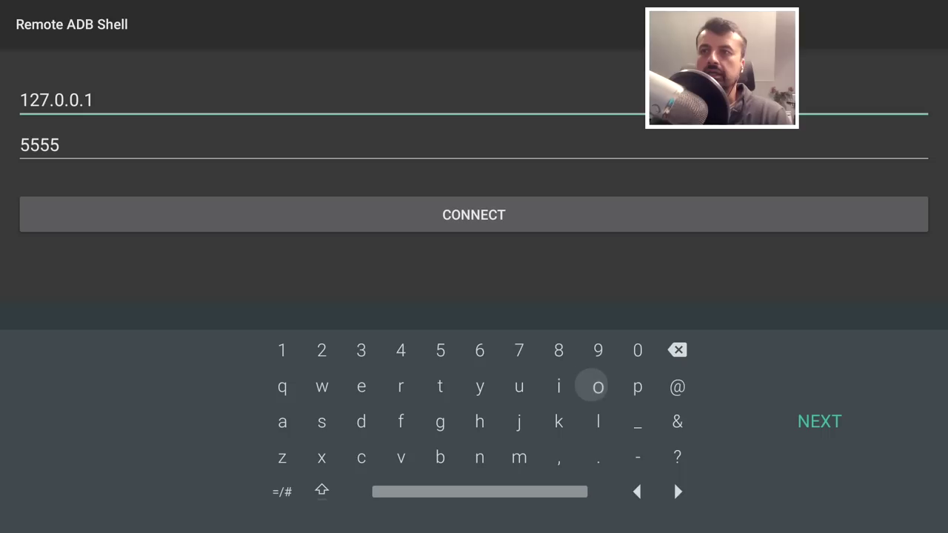
key("Return")
key("Right")
key("Right")
key("Right")
key("Right")
key("Right")
key("Right")
key("Return")
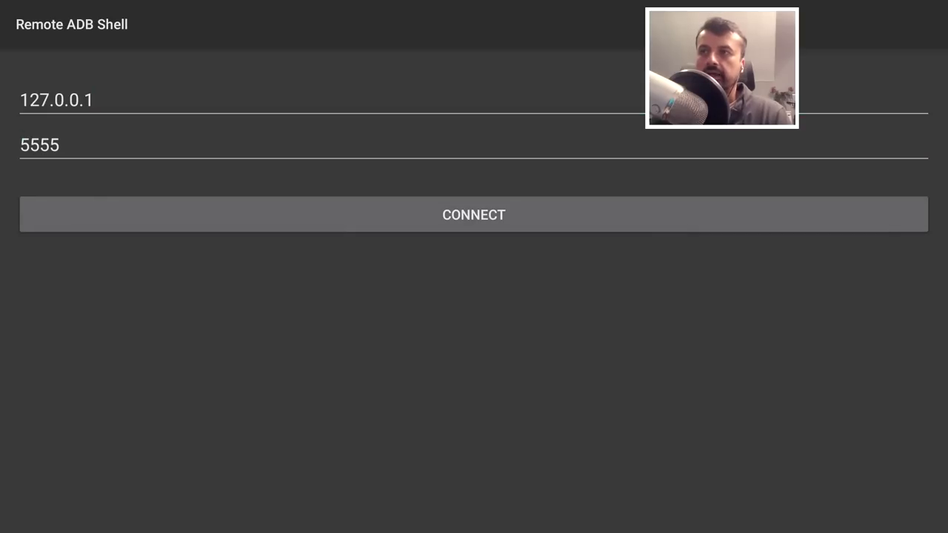
key("Return")
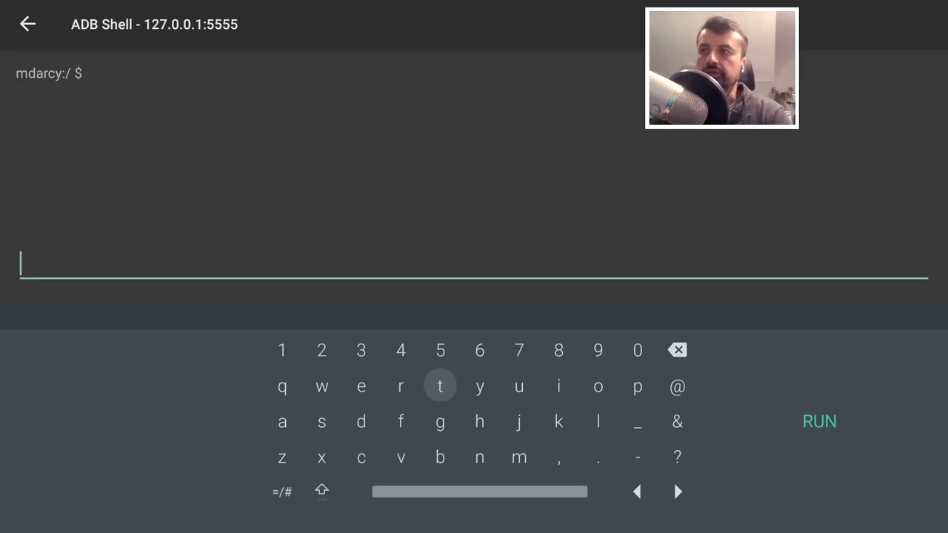
key("Down")
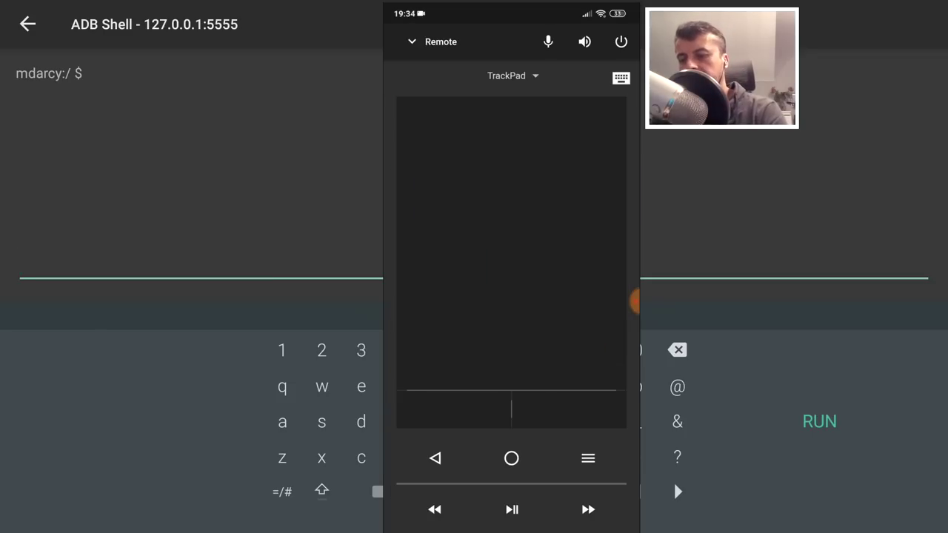
Step: Enter the test text 'gffddd' into the TV shell from the phone keyboard, then clear it
left_click(620, 77)
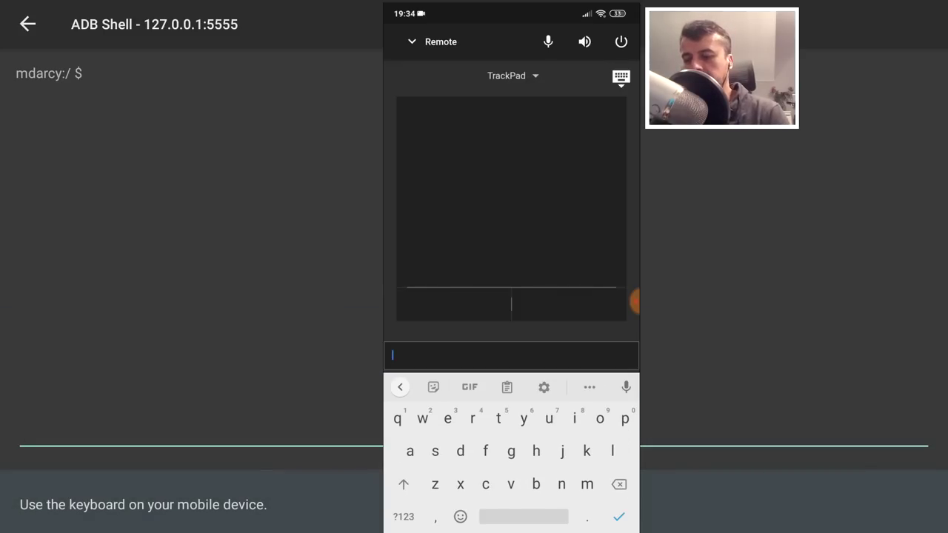
type("gffddd")
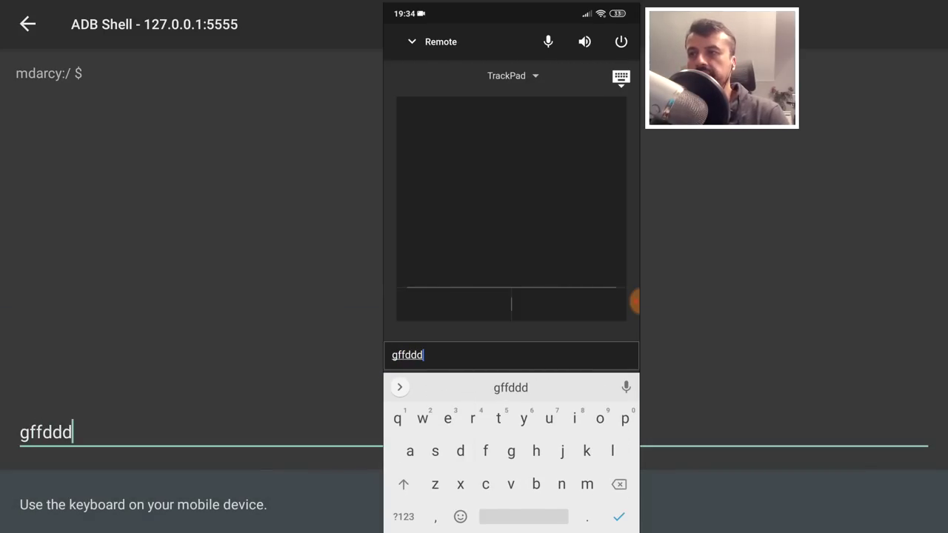
key("BackSpace")
key("BackSpace")
key("BackSpace")
key("BackSpace")
key("BackSpace")
key("BackSpace")
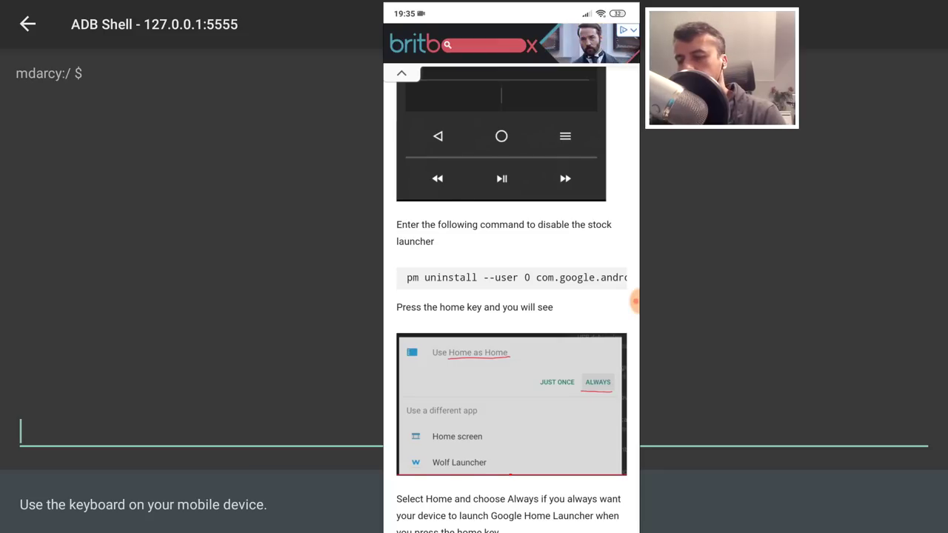
Step: Copy the full 'pm uninstall --user 0 com.google.android.tvlauncher' command and return to the Remote app
double_click(450, 277)
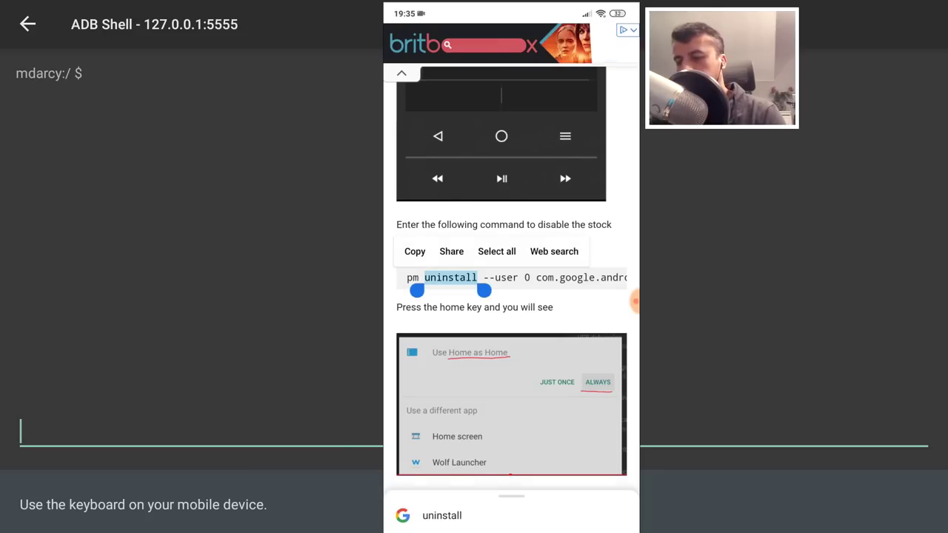
left_click_drag(417, 291, 399, 291)
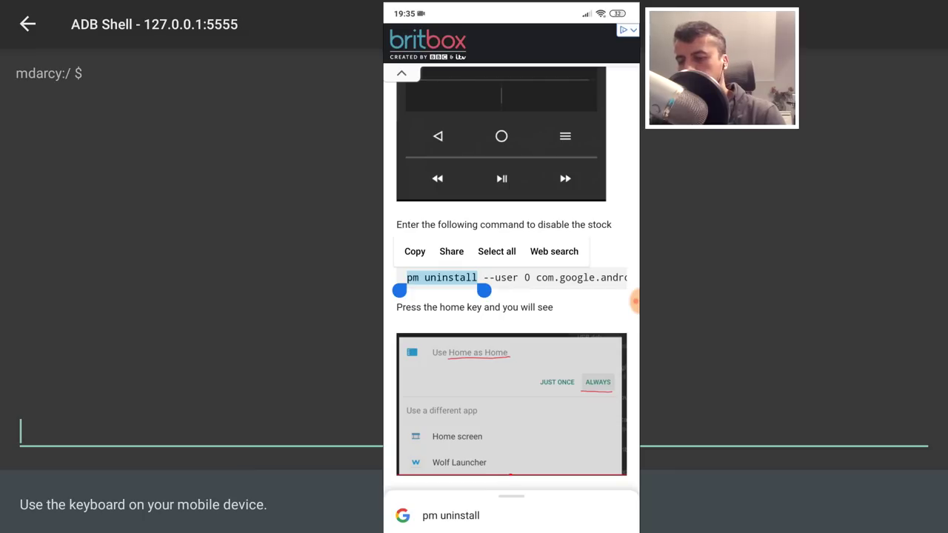
left_click_drag(484, 291, 622, 291)
key("cmd+c")
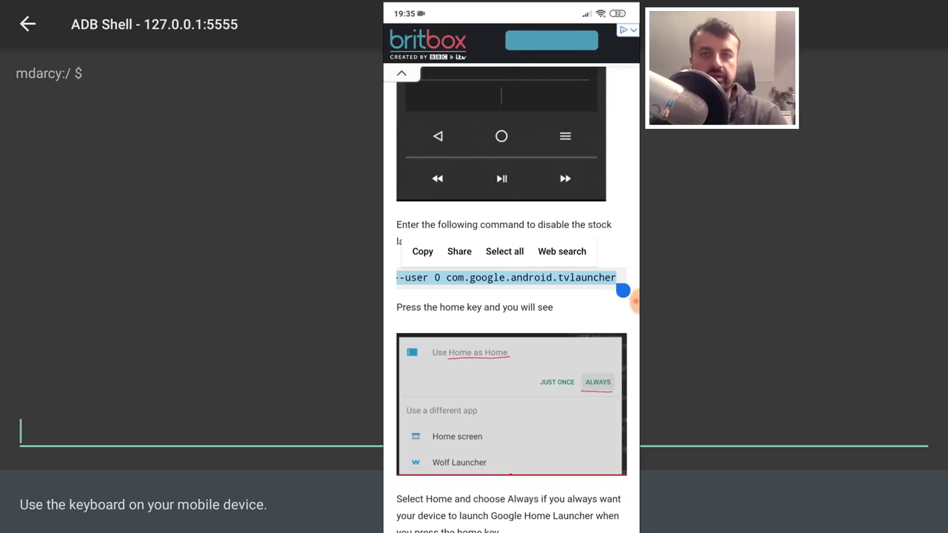
left_click(423, 251)
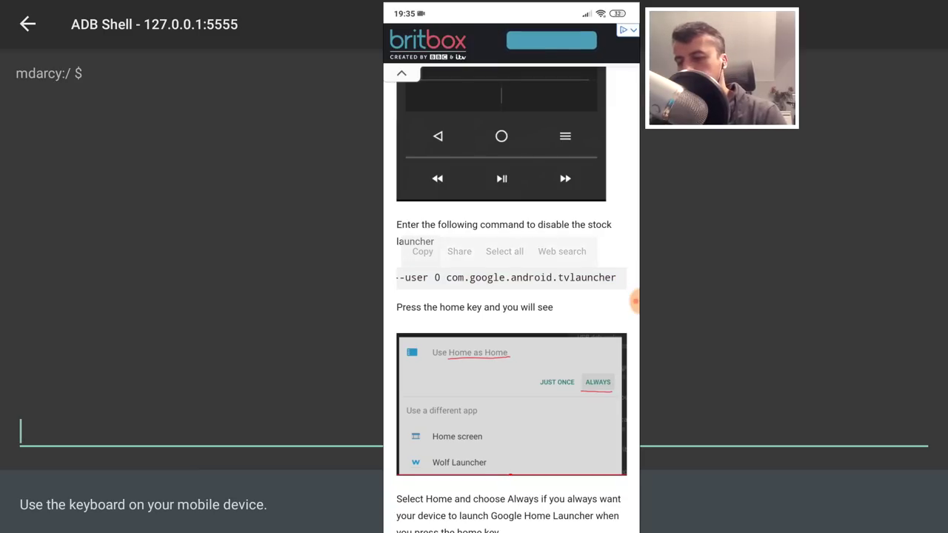
left_click_drag(511, 530, 511, 334)
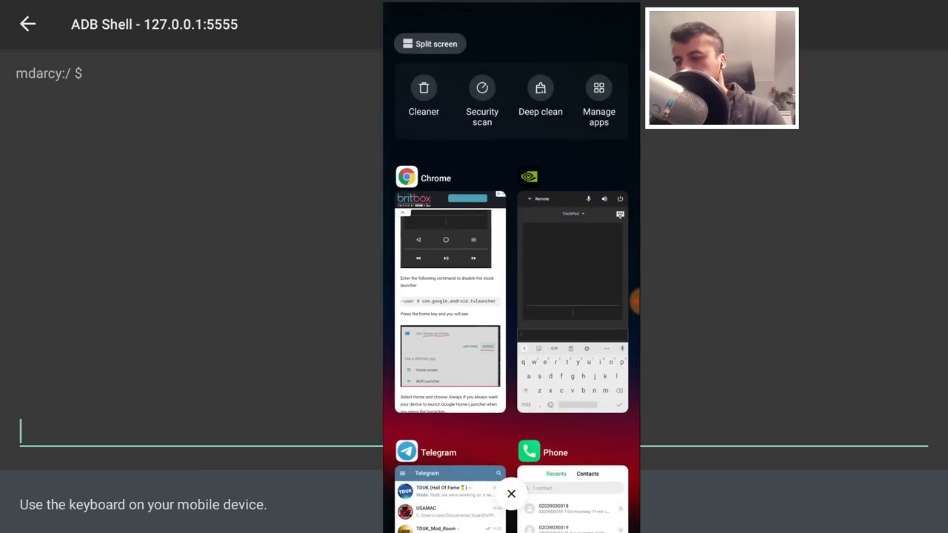
left_click(564, 260)
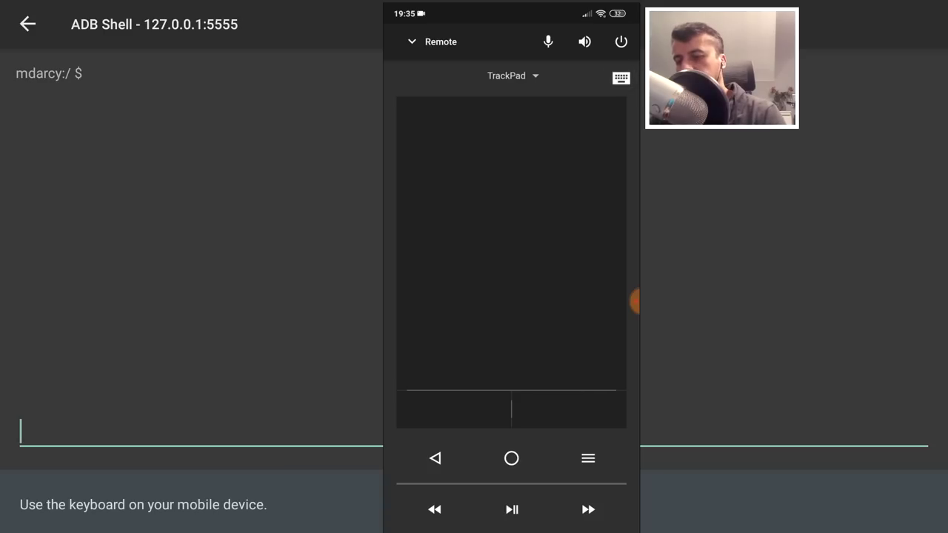
Step: Paste and run 'pm uninstall --user 0 com.google.android.tvlauncher', then go Home to get the launcher chooser
left_click(621, 78)
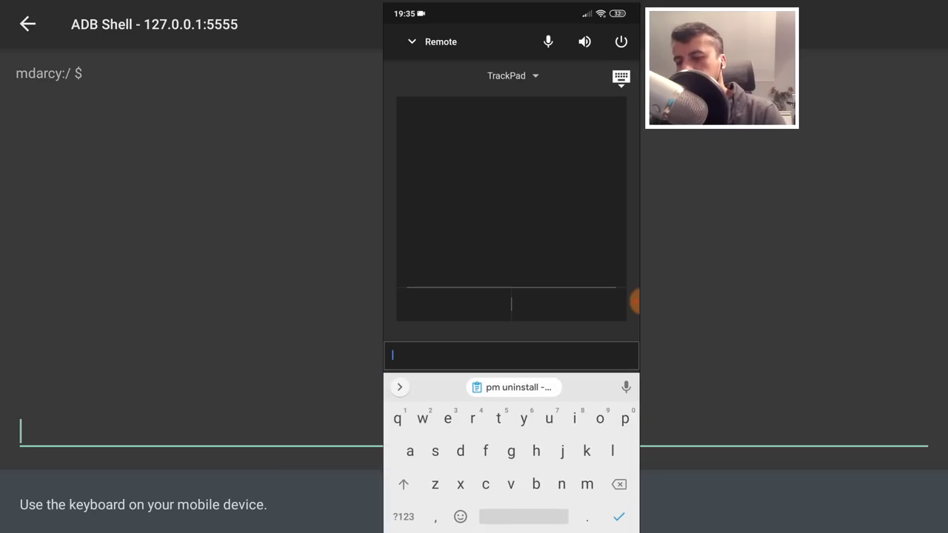
left_click(513, 386)
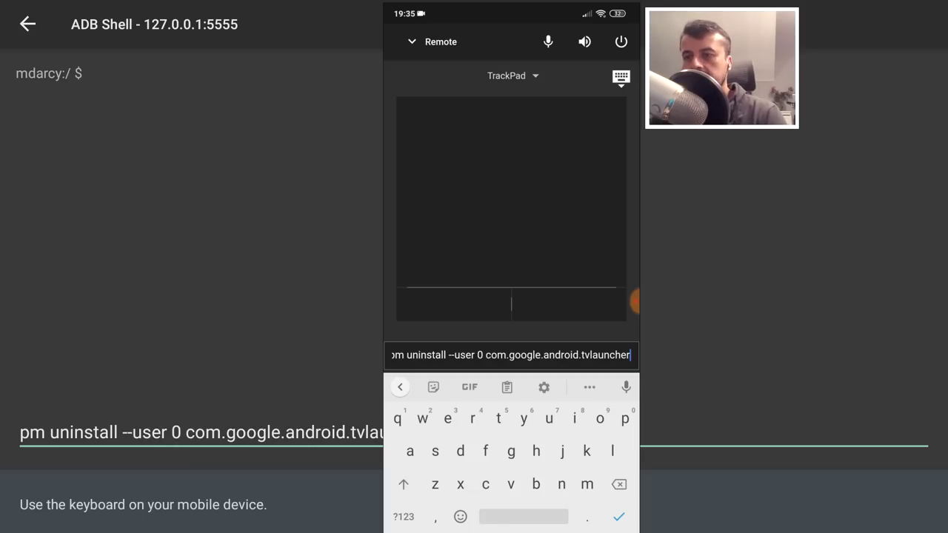
key("Return")
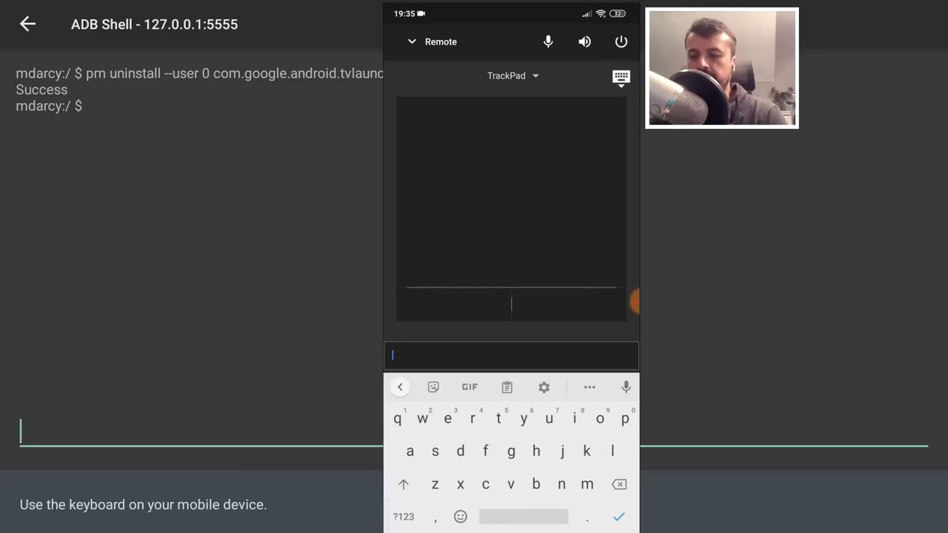
left_click(634, 301)
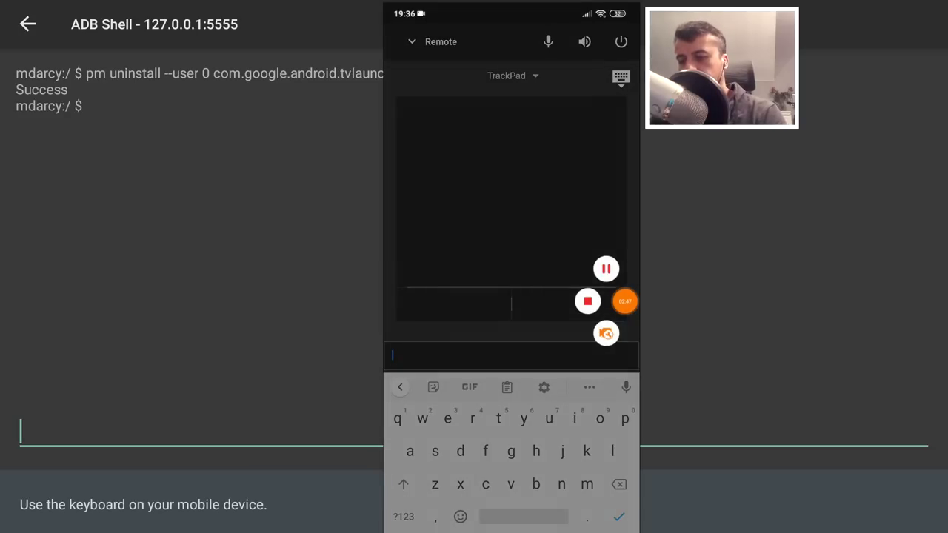
left_click(588, 301)
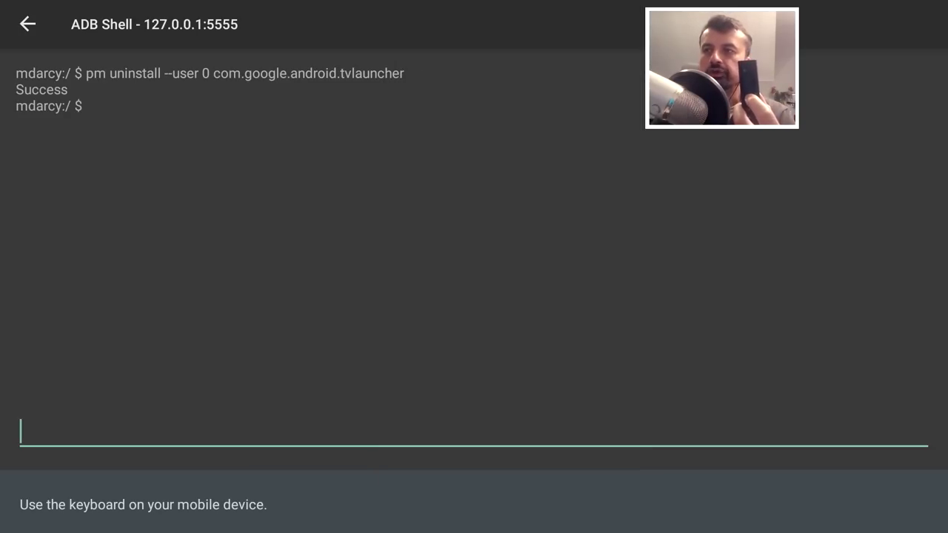
key("Home")
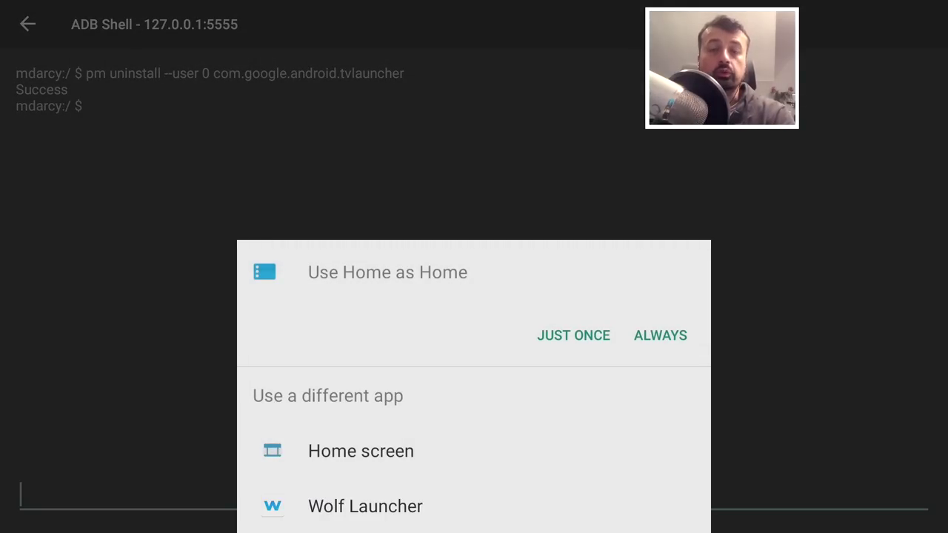
Step: Choose ALWAYS in the 'Use Home as Home' chooser so Google TV becomes the permanent launcher
key("Return")
key("Up")
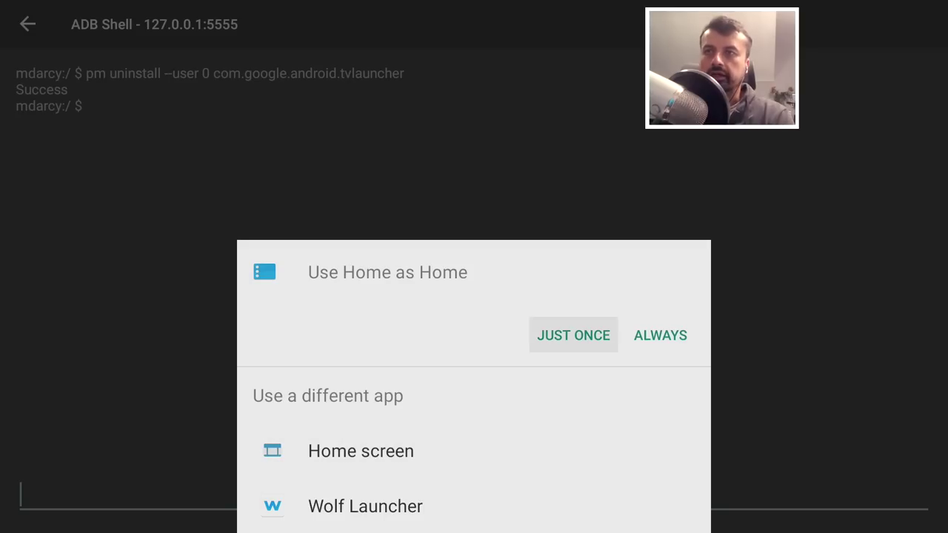
key("Right")
key("Return")
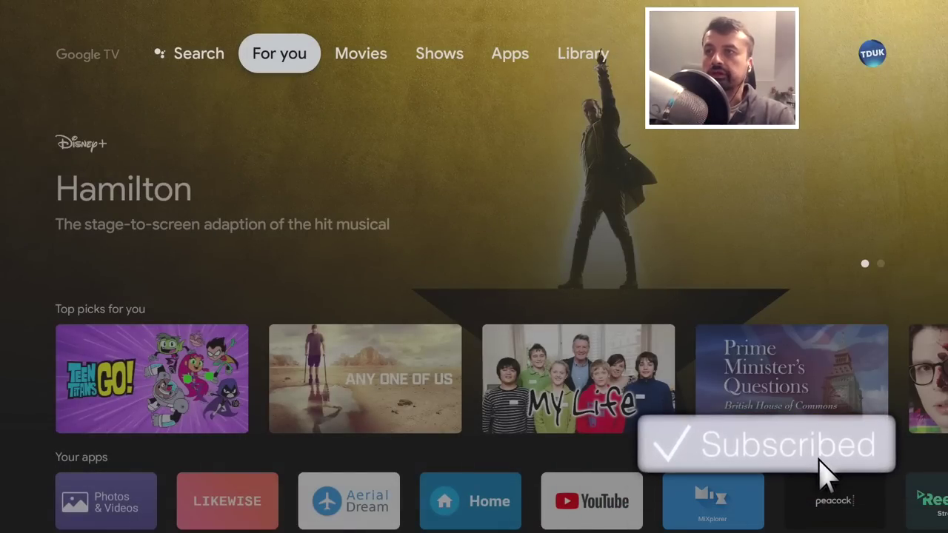
key("Down")
key("Up")
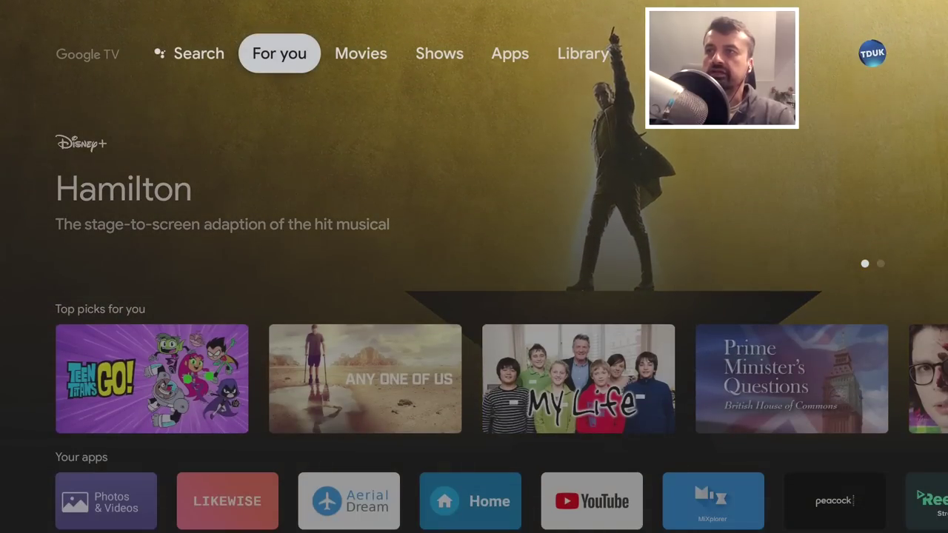
key("Right")
key("Left")
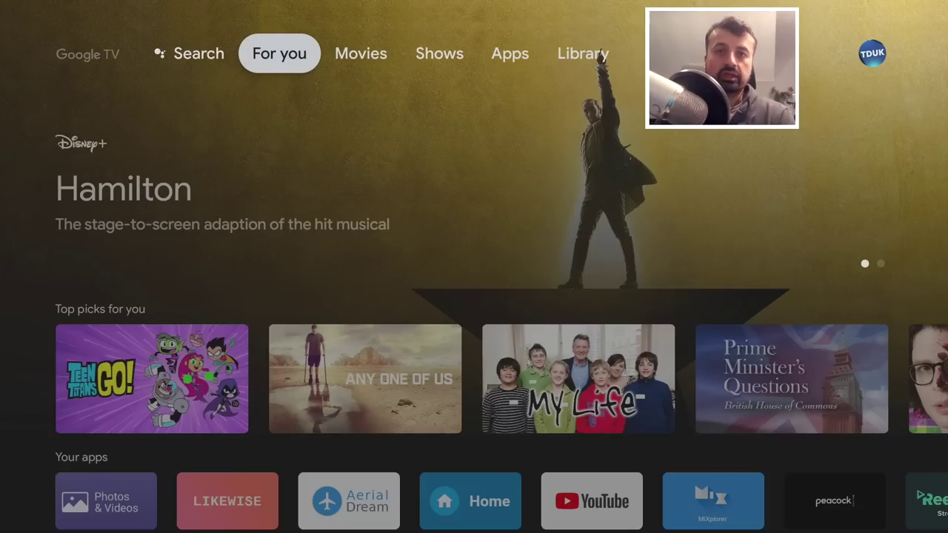
key("Left")
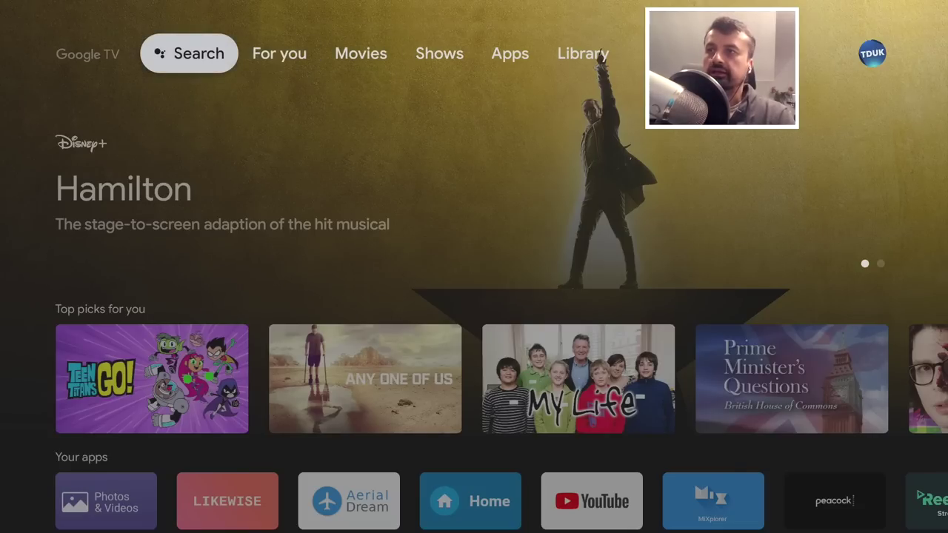
key("Return")
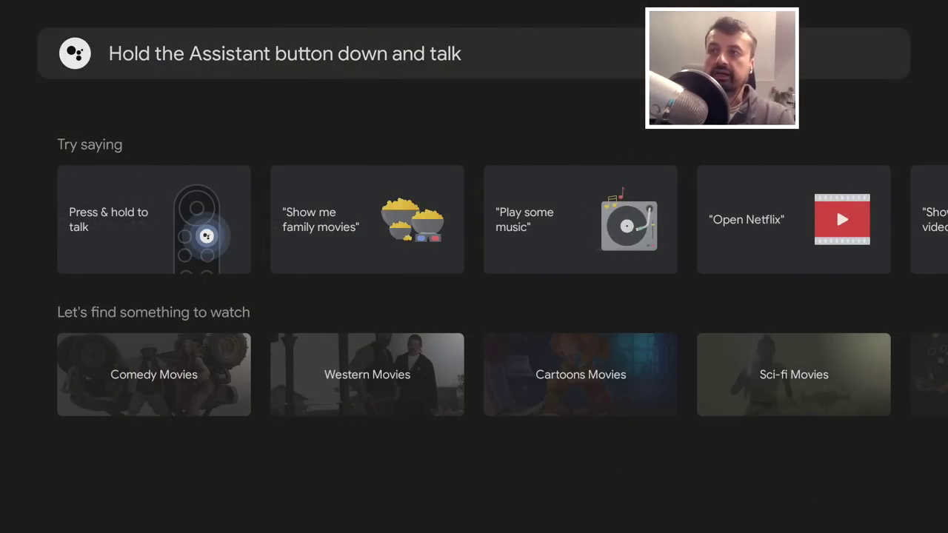
key("Down")
key("Return")
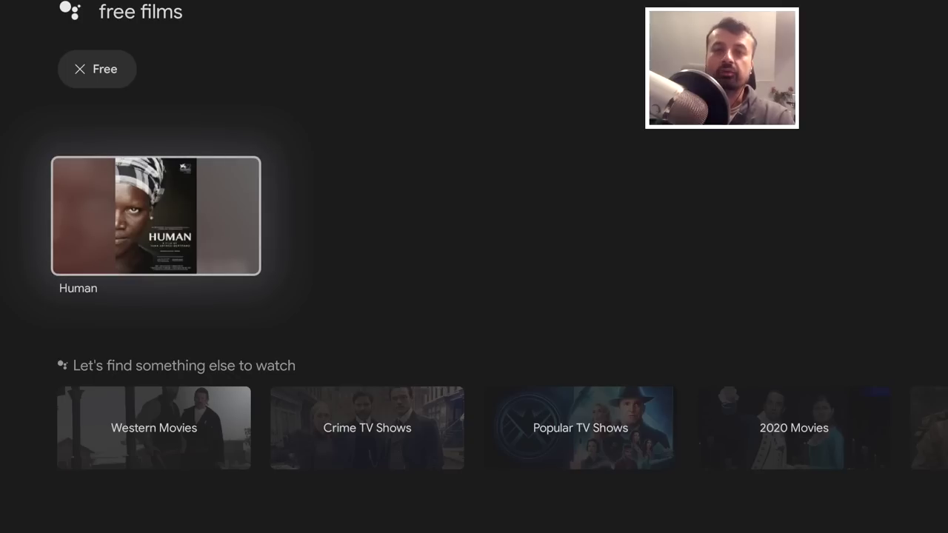
key("Escape")
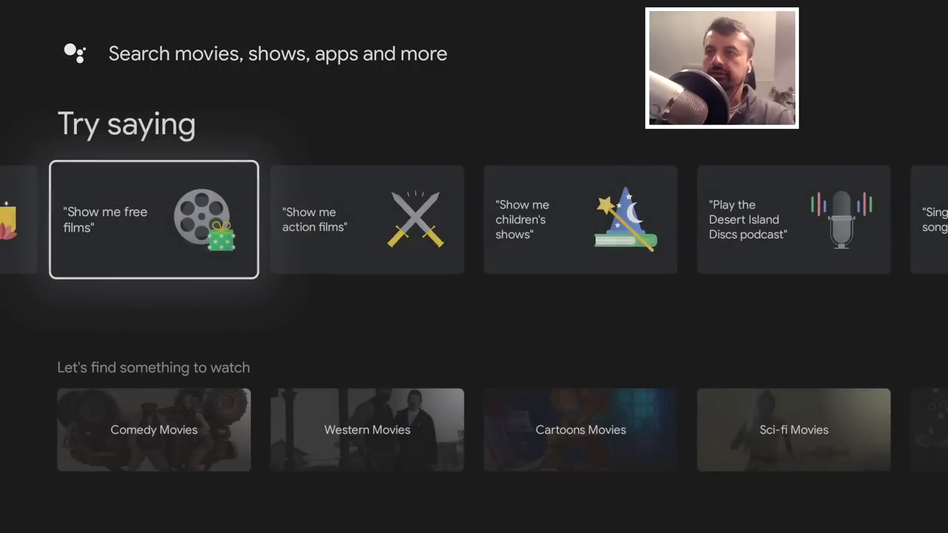
key("Escape")
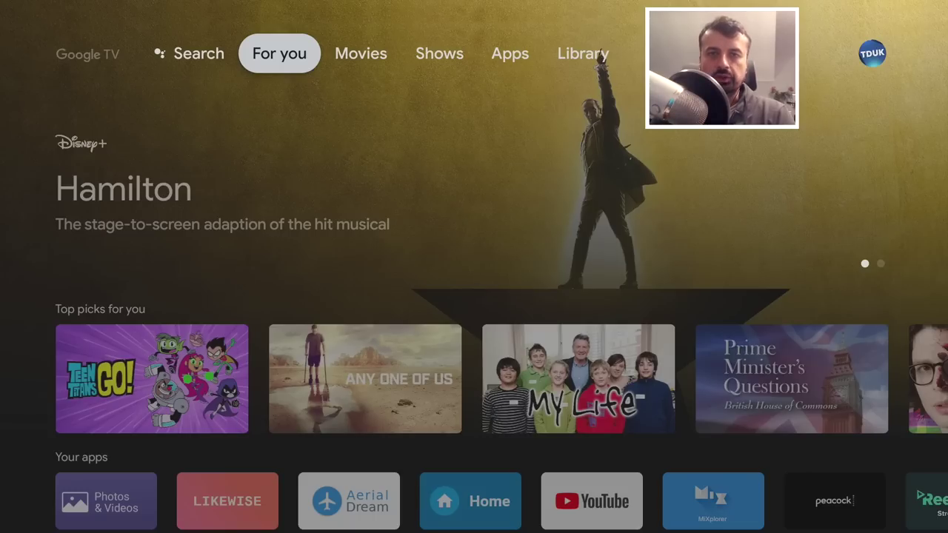
key("Down")
key("Down")
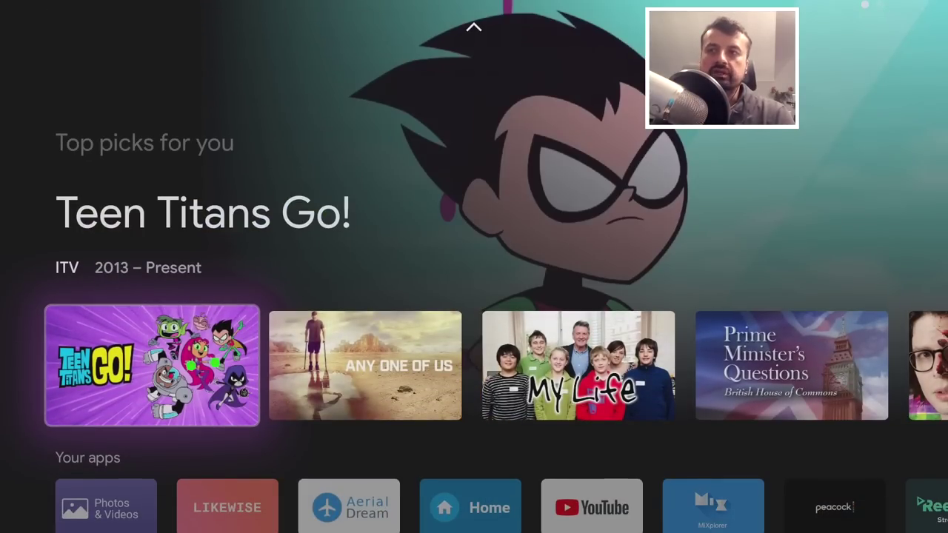
Step: Browse past Any One of Us and My Life in Top picks and open The Bridge
key("Right")
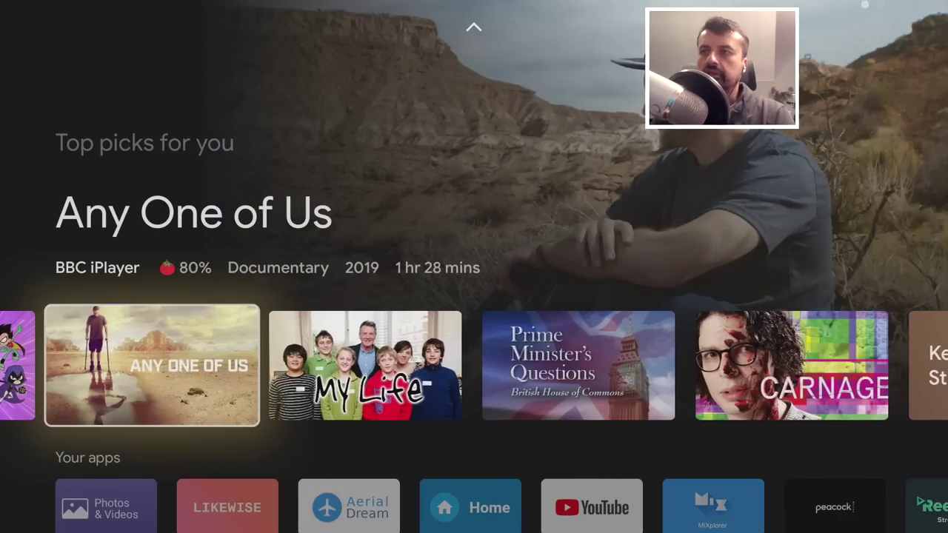
key("Right")
key("Right")
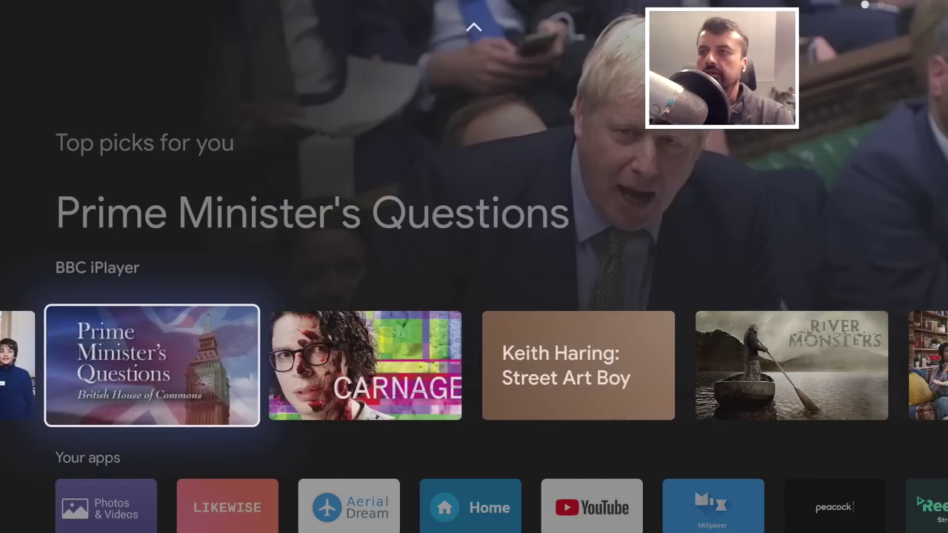
key("Right")
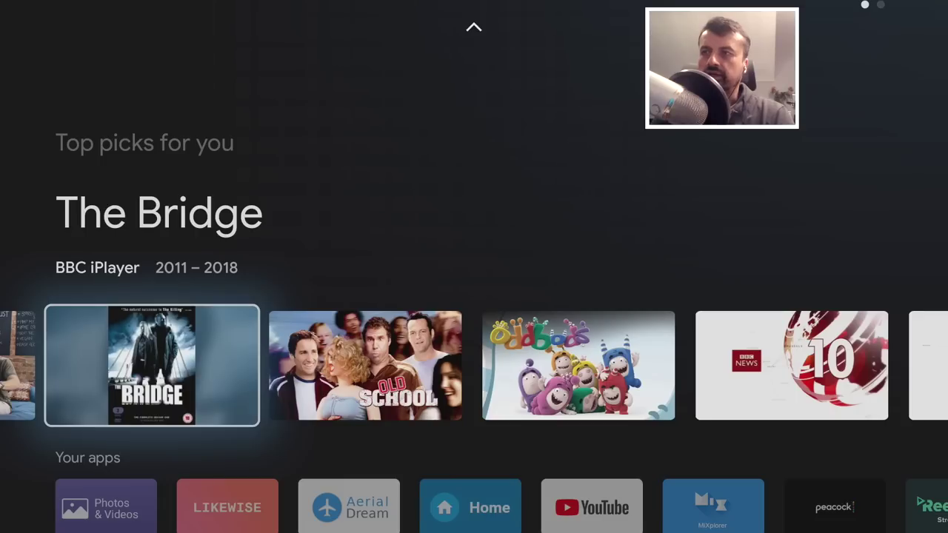
key("Return")
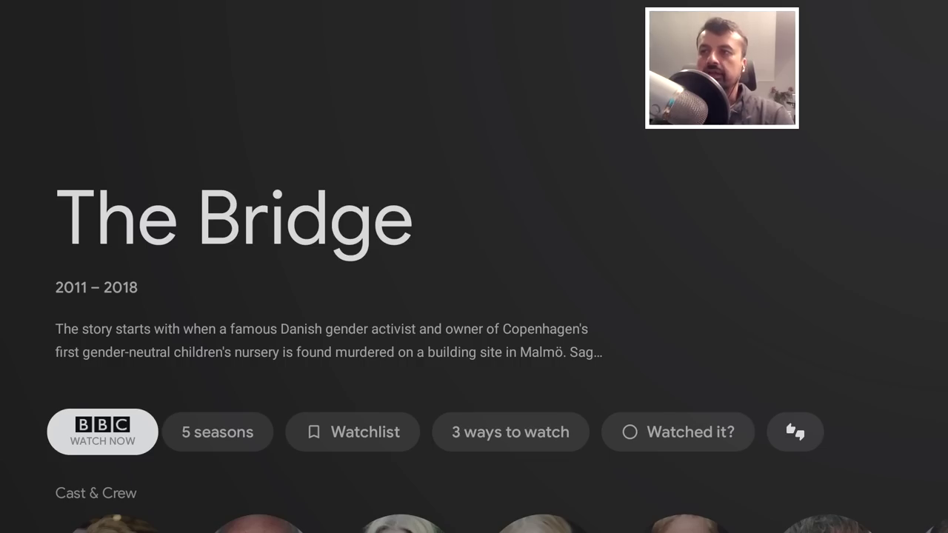
Step: Check The Bridge's ways to watch, mark it as watched, and compare the thumbs-up/down ratings
key("Right")
key("Right")
key("Right")
key("Return")
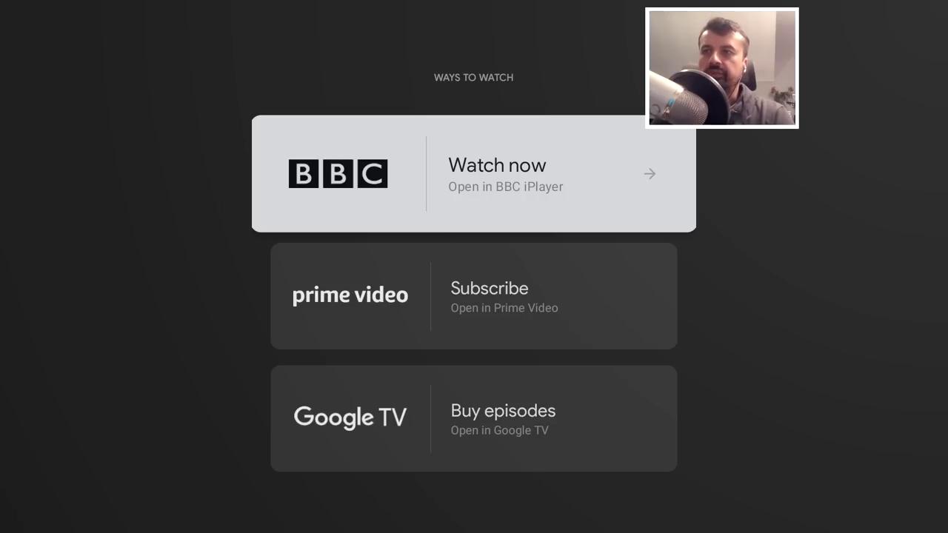
key("Escape")
key("Right")
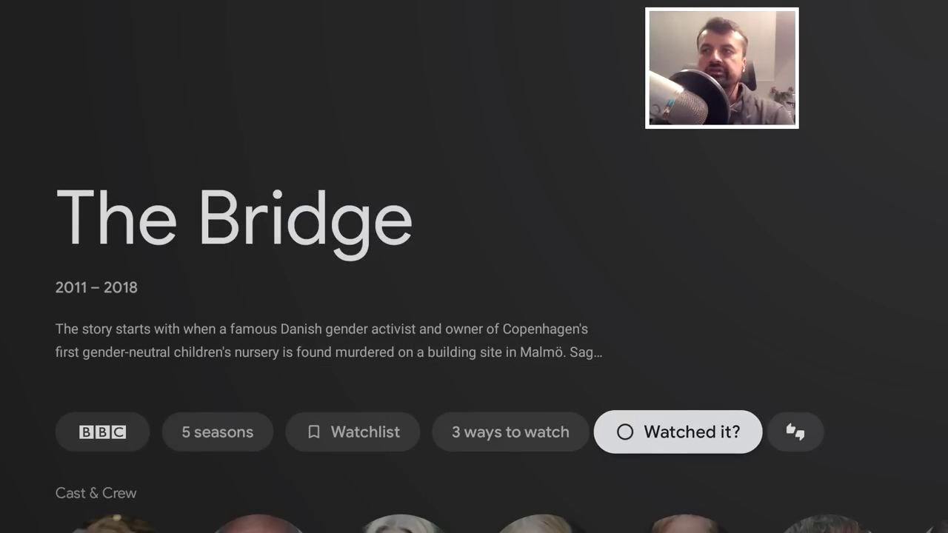
key("Return")
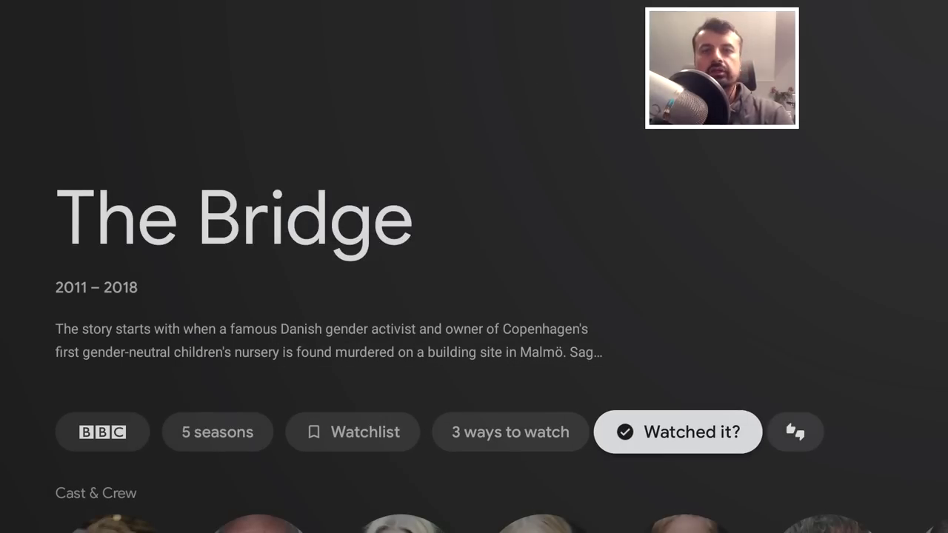
key("Right")
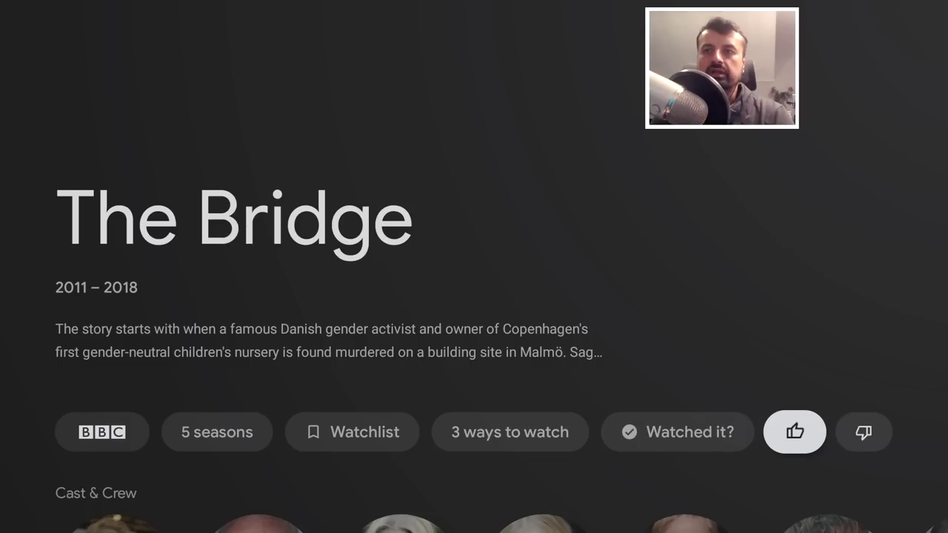
key("Right")
key("Left")
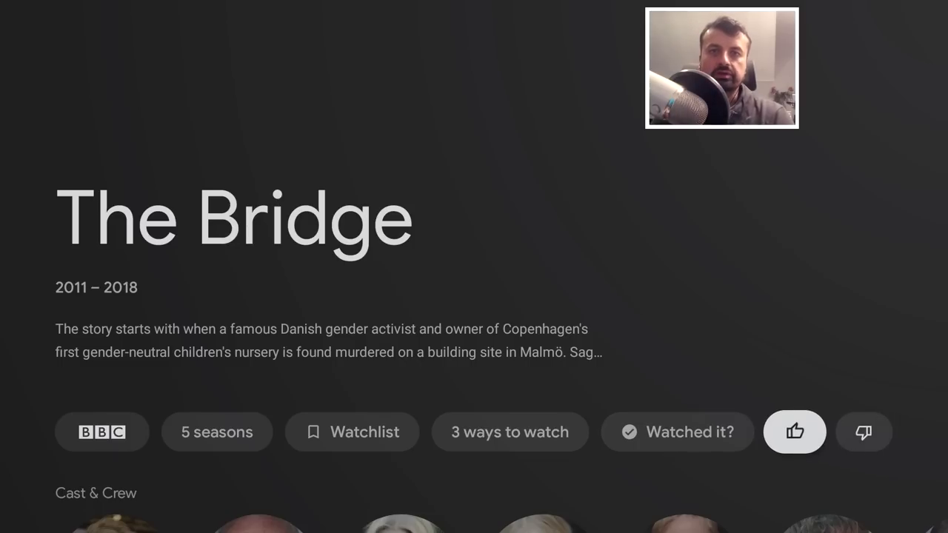
Step: Look through The Bridge's Cast & Crew and 'If you like The Bridge' rows, then go back home
key("Left")
key("Right")
key("Down")
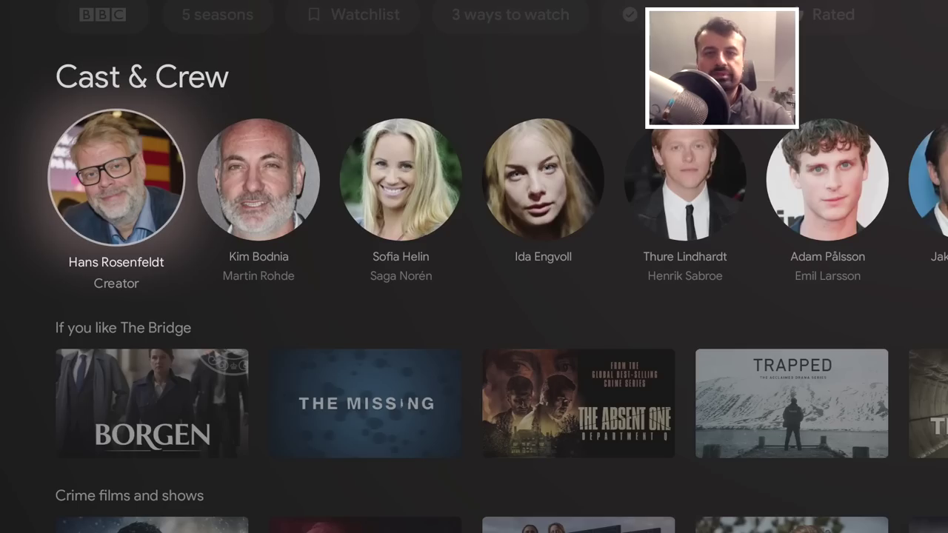
key("Down")
key("Right")
key("Right")
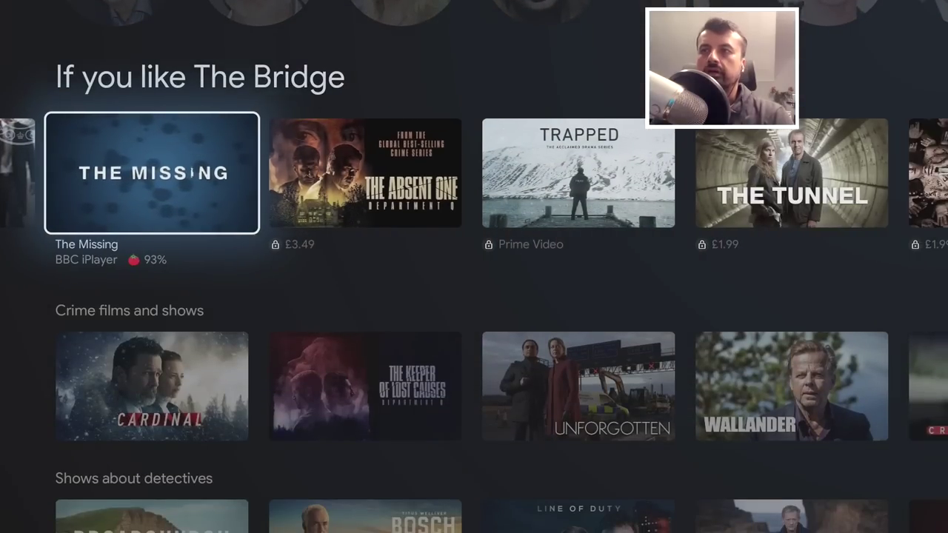
key("Right")
key("Right")
key("Right")
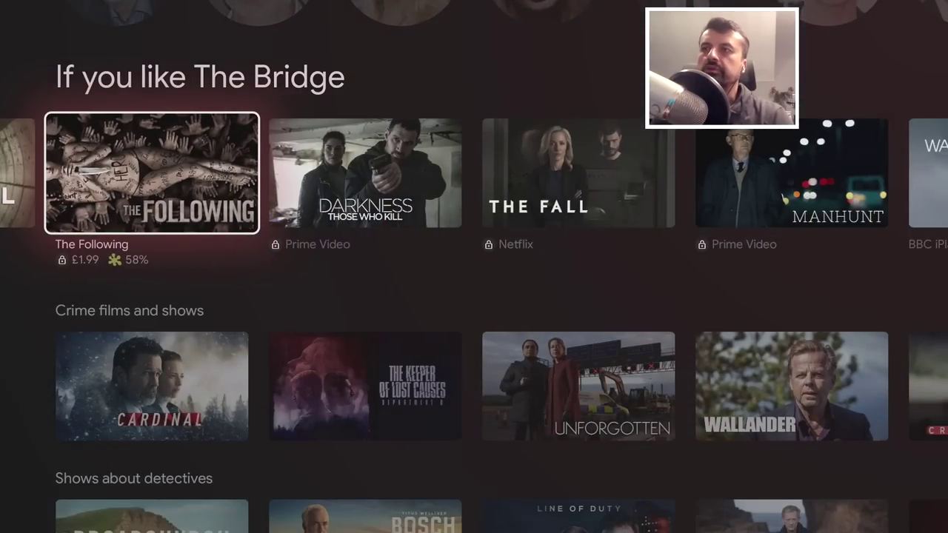
key("Right")
key("Right")
key("Right")
key("Right")
key("Right")
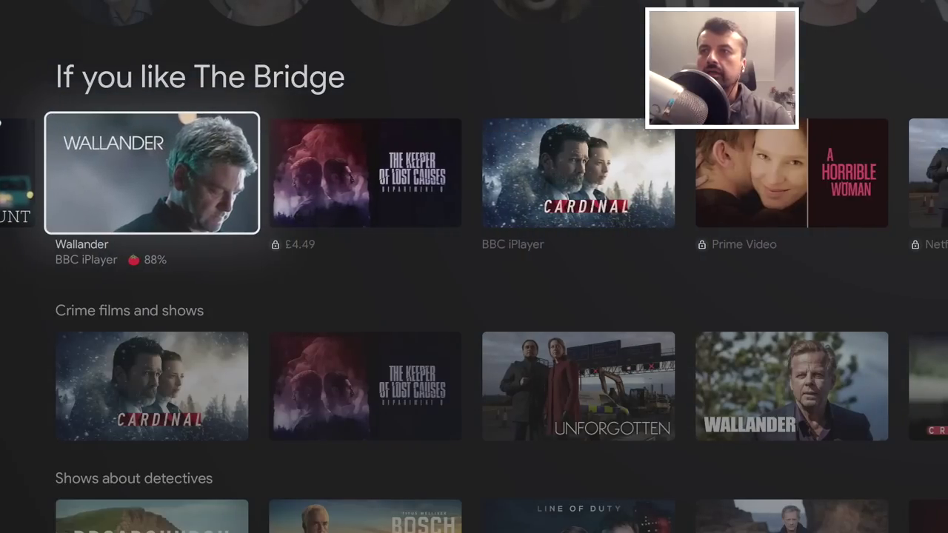
key("Right")
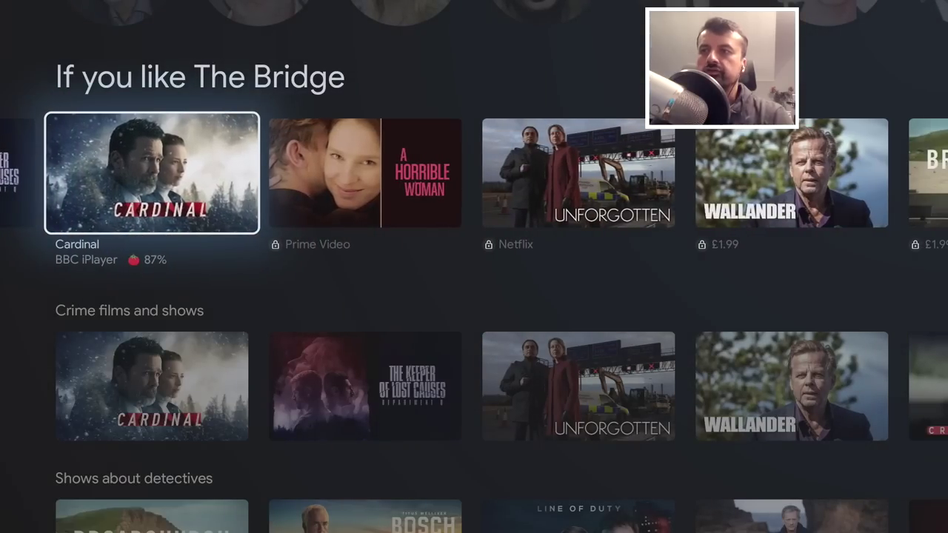
key("Down")
key("Escape")
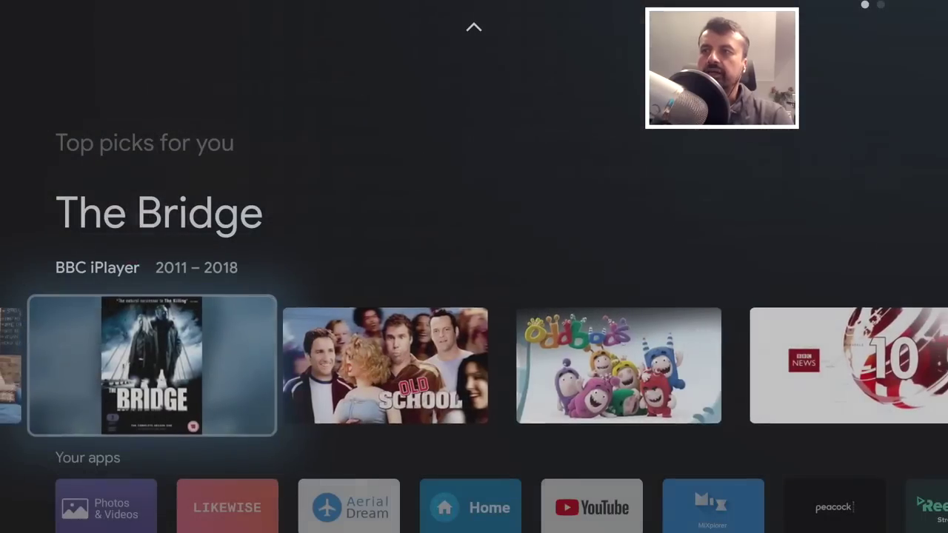
Step: On the Movies page, scroll through Popular, Action, Oscar-winning, sci-fi and World War II film rows
key("Escape")
key("Right")
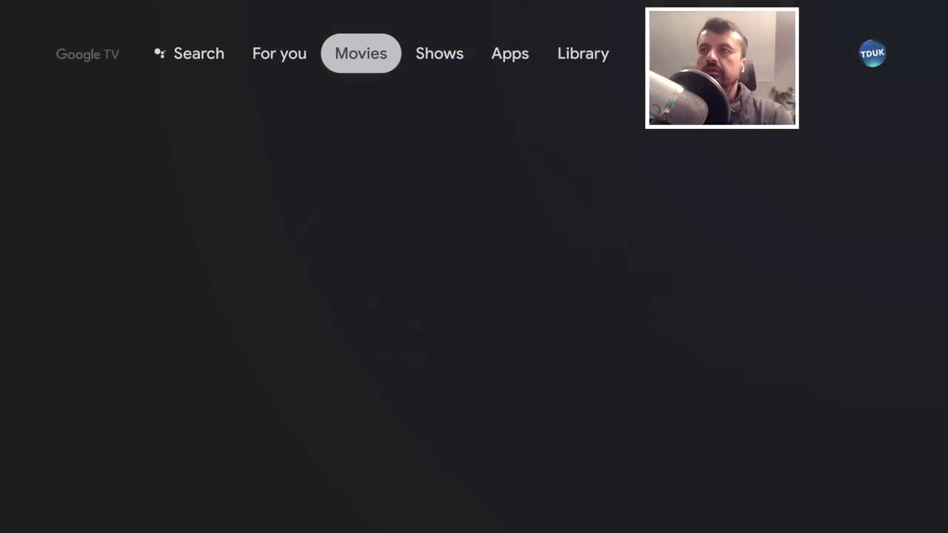
key("Down")
key("Down")
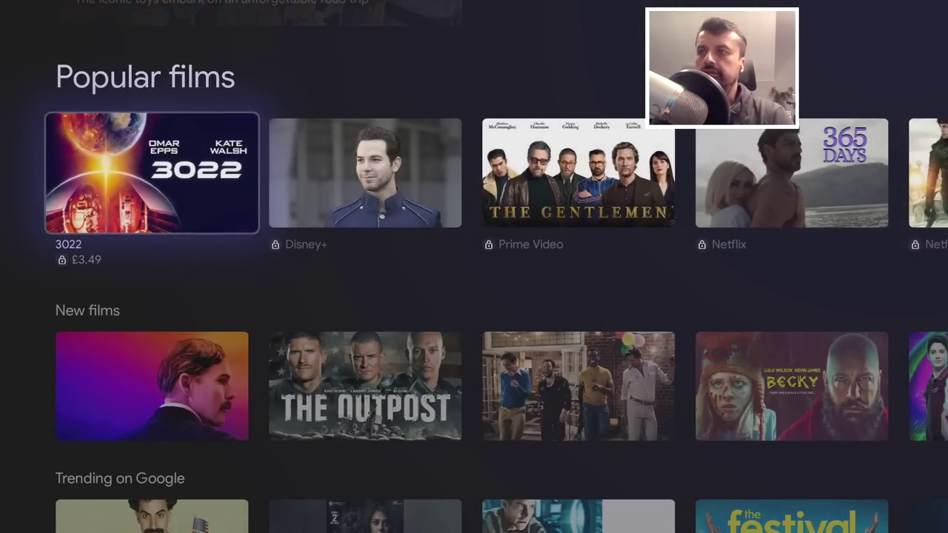
key("Down")
key("Down")
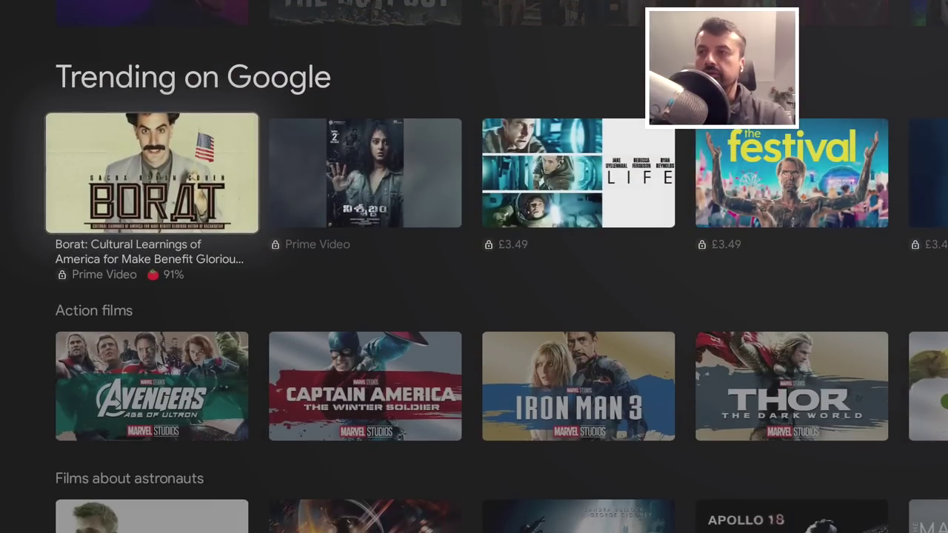
key("Down")
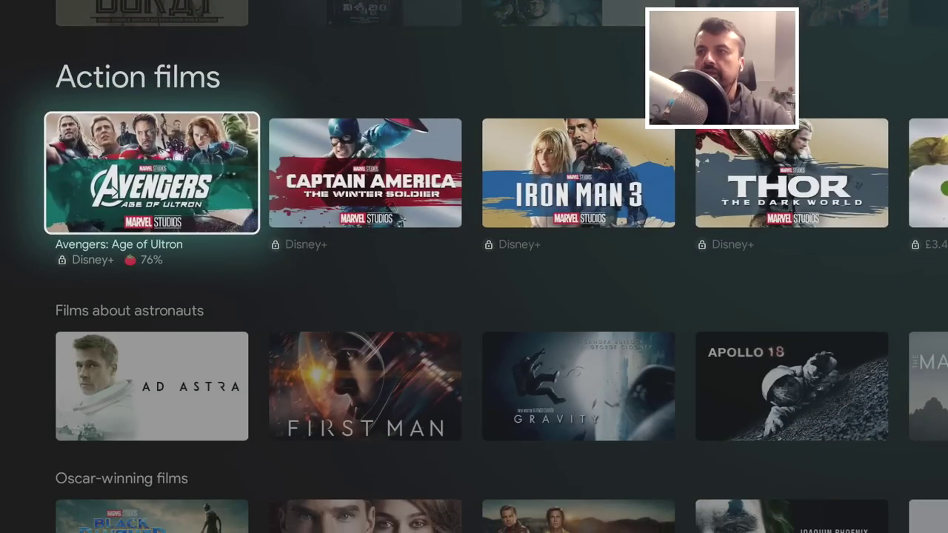
key("Down")
key("Down")
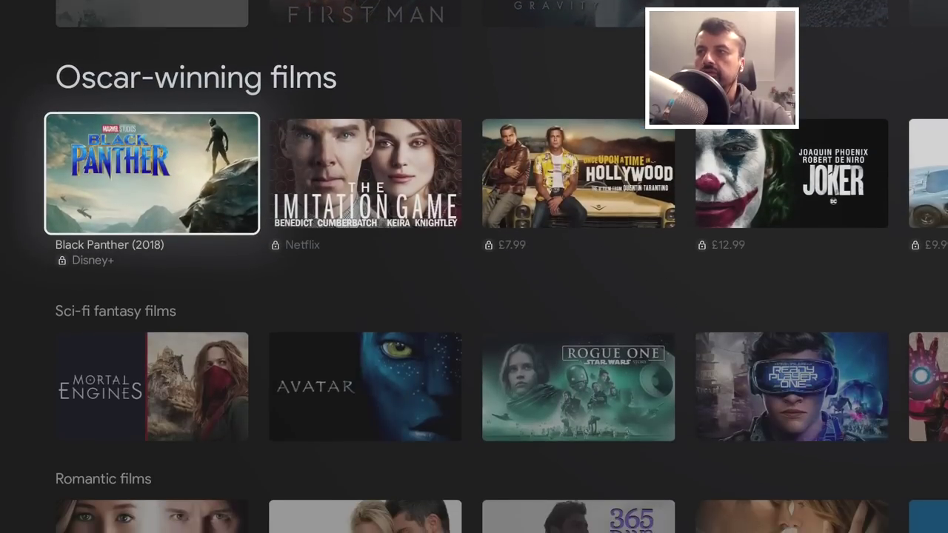
key("Down")
key("Down")
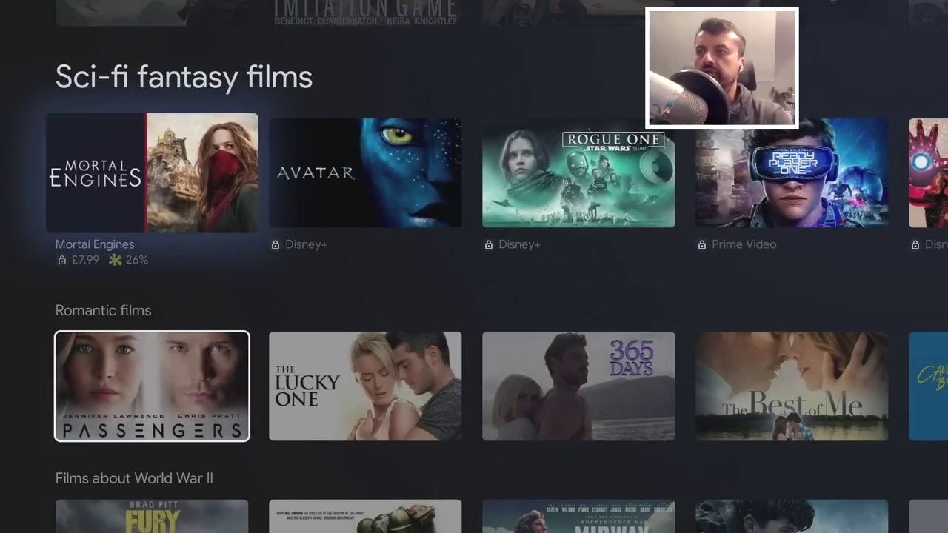
key("Down")
key("Down")
key("Down")
key("Up")
key("Up")
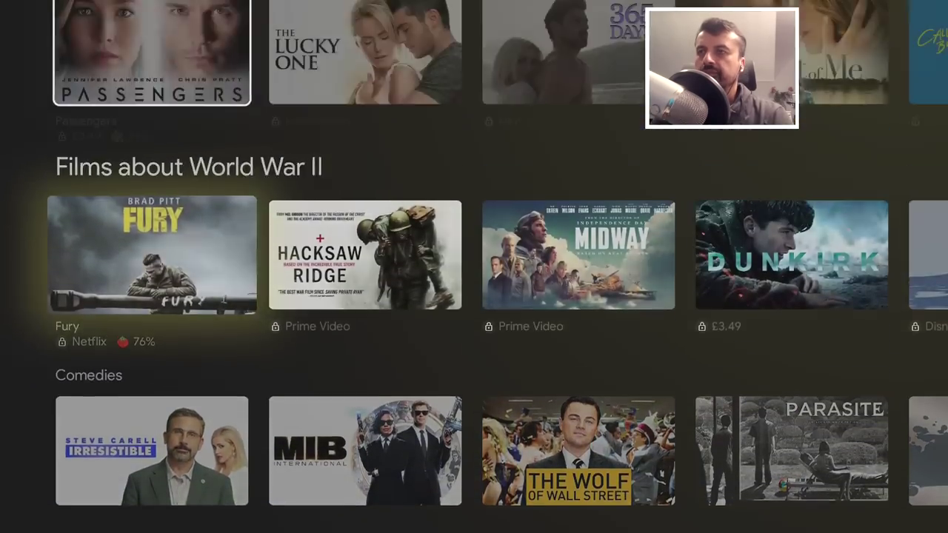
key("Up")
key("Up")
key("Up")
key("Up")
key("Up")
key("Up")
key("Up")
key("Up")
key("Up")
key("Up")
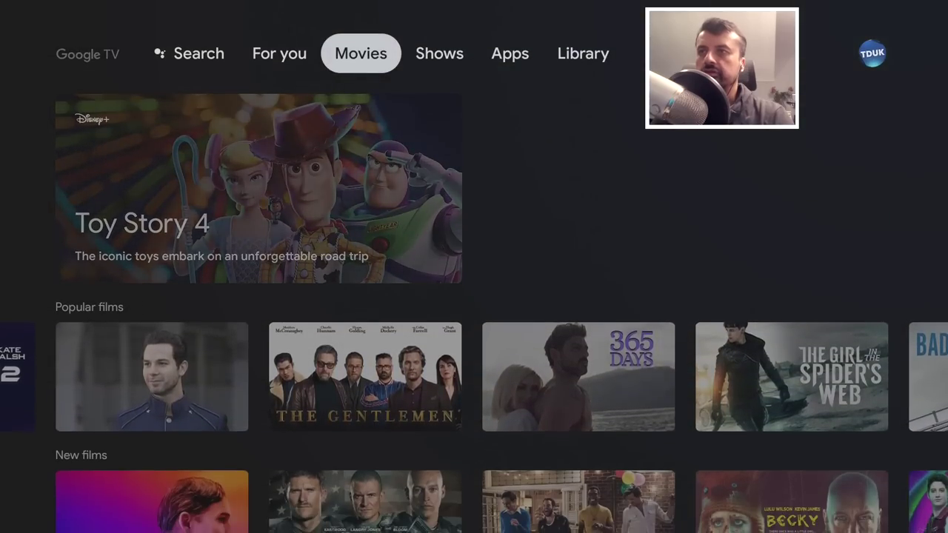
key("Right")
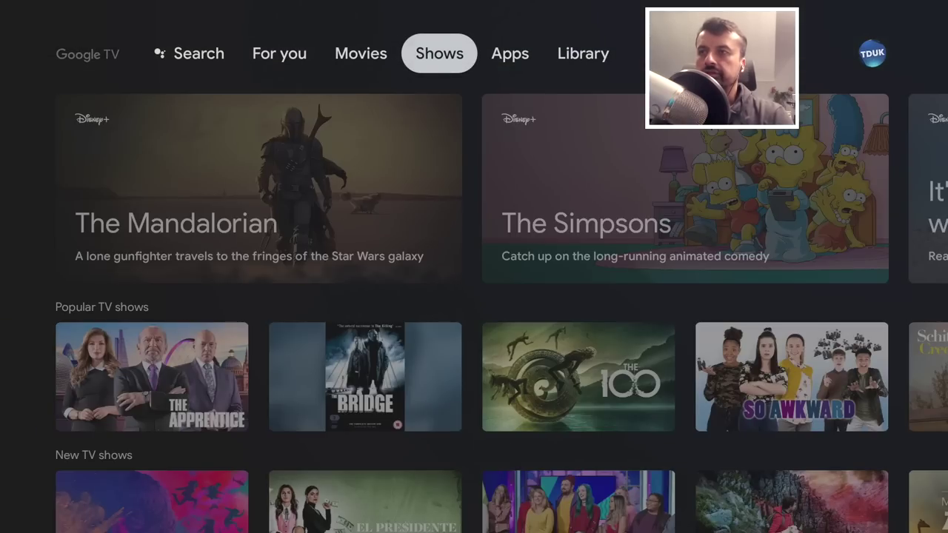
Step: On the Apps page, browse the installed apps and open the Tools app category
key("Right")
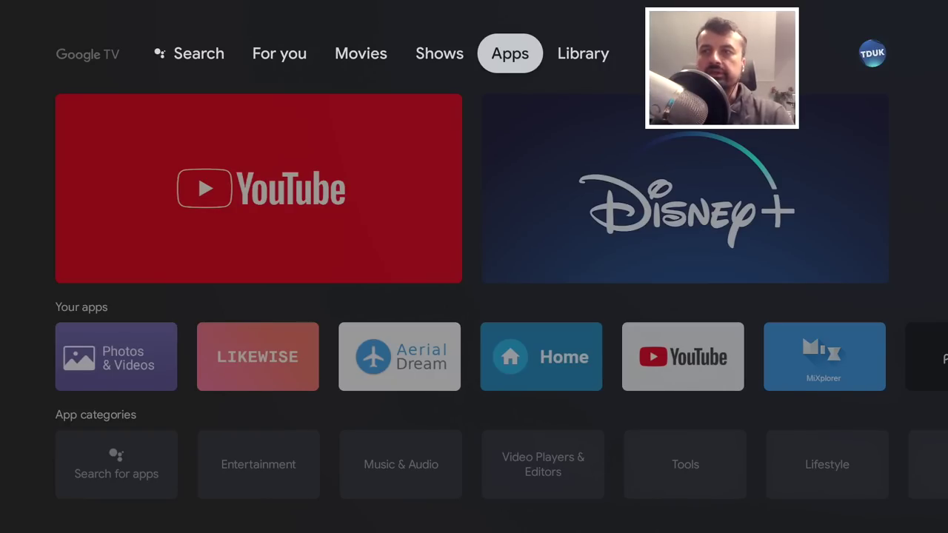
key("Down")
key("Down")
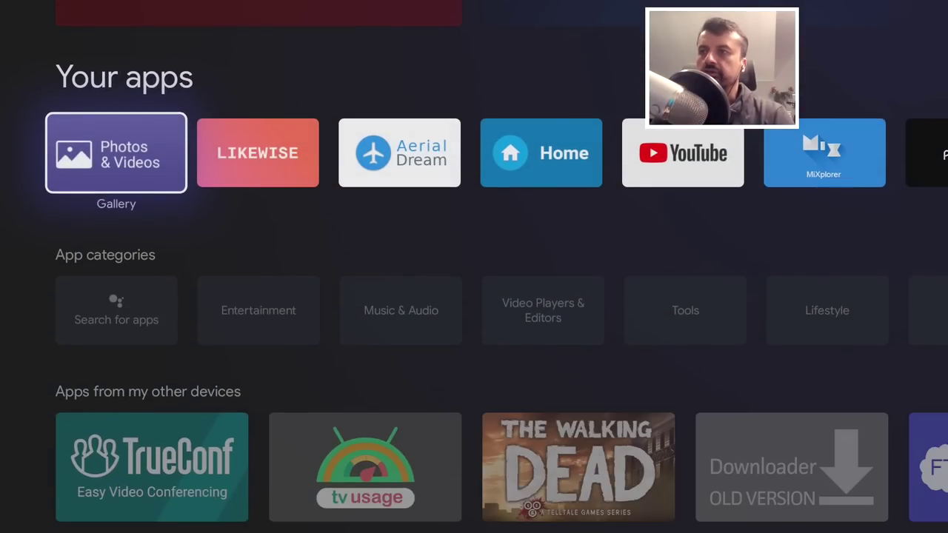
key("Right")
key("Right")
key("Left")
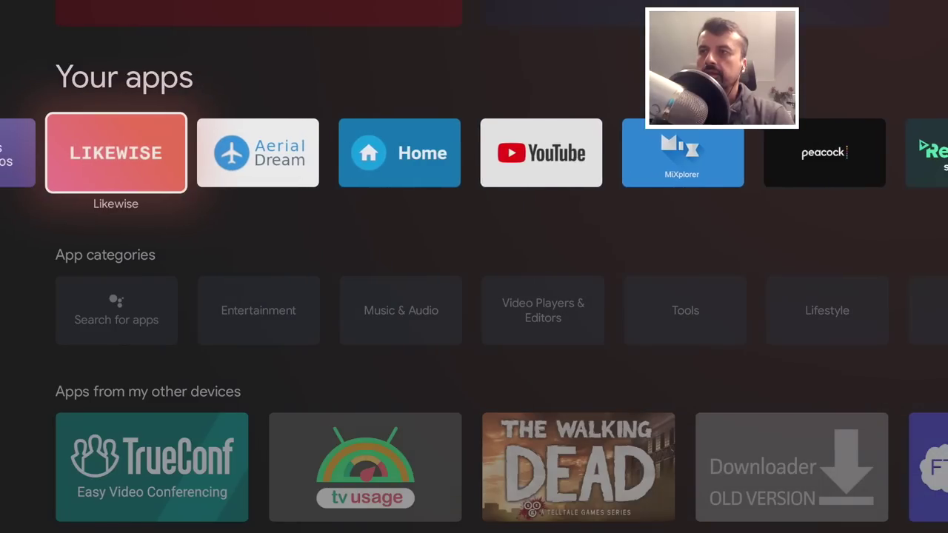
key("Down")
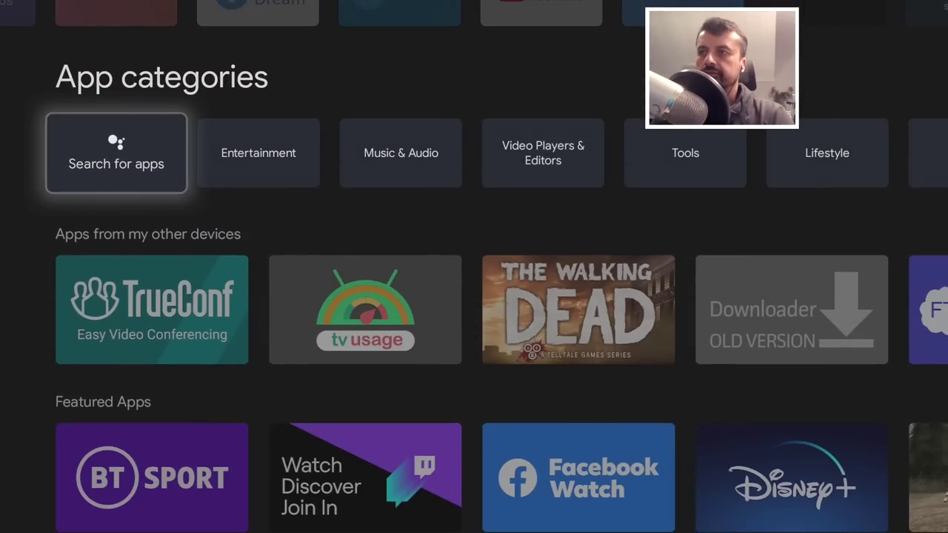
key("Right")
key("Right")
key("Right")
key("Right")
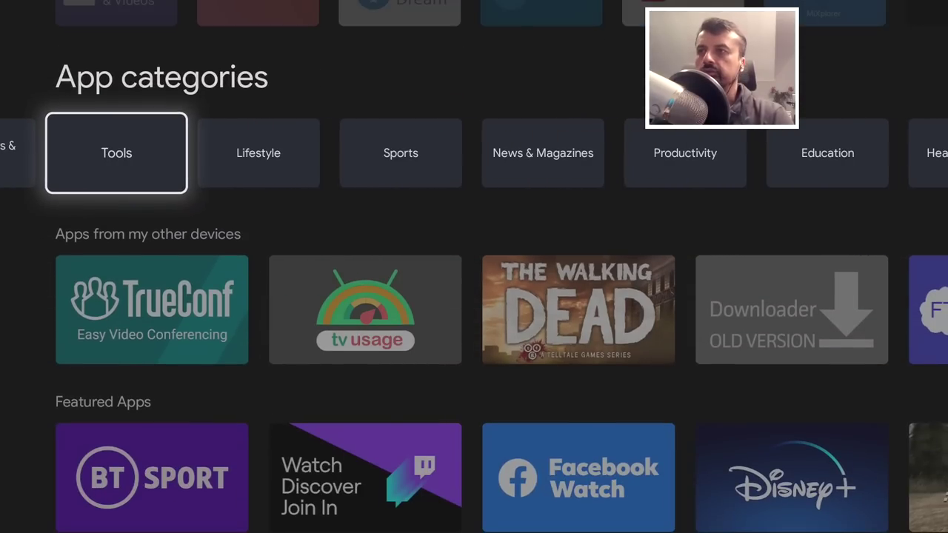
key("Return")
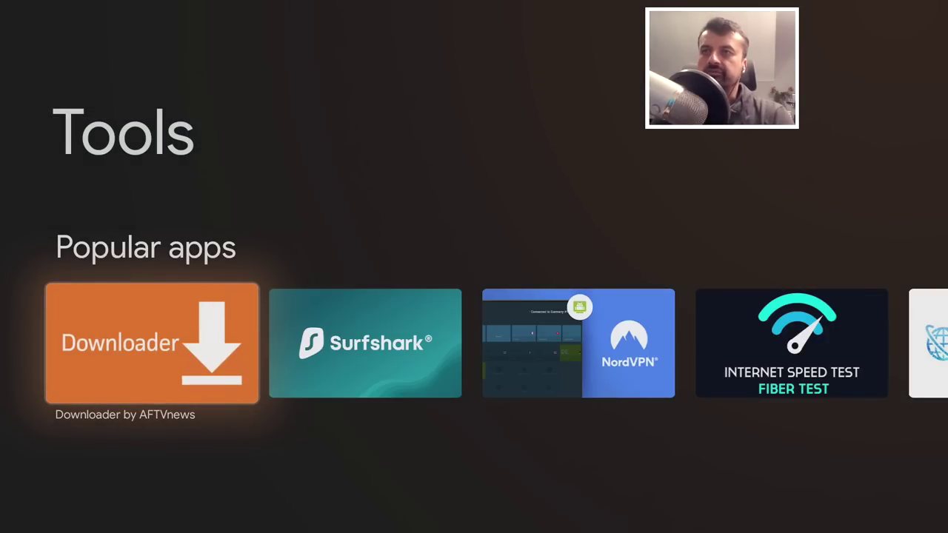
Step: Leave Tools and bring up the options for the Aerial Dream app in Your apps
key("Escape")
key("Down")
key("Up")
key("Up")
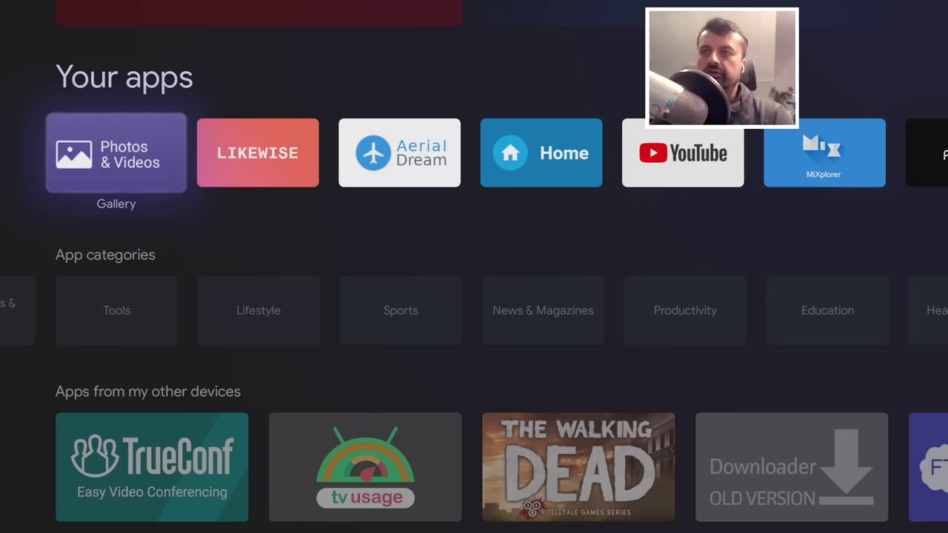
key("Right")
key("Right")
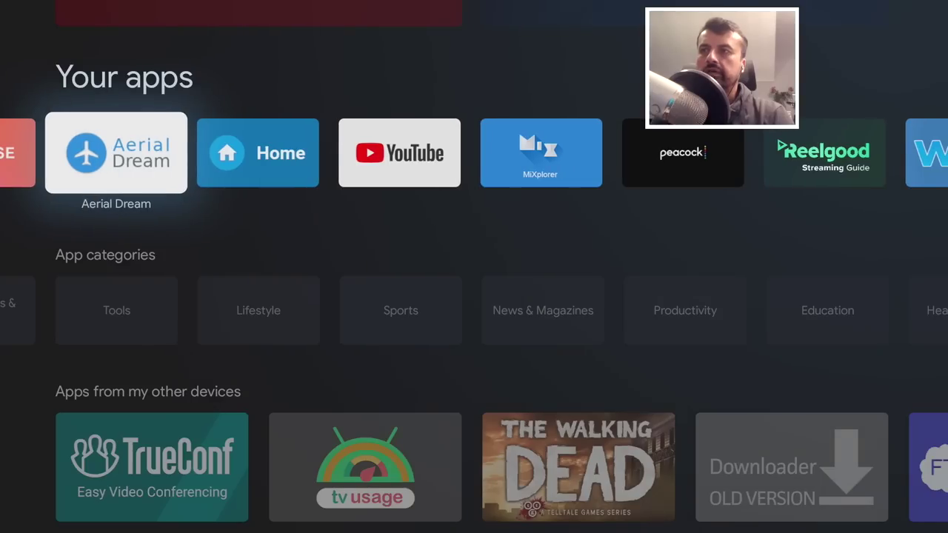
key("Return")
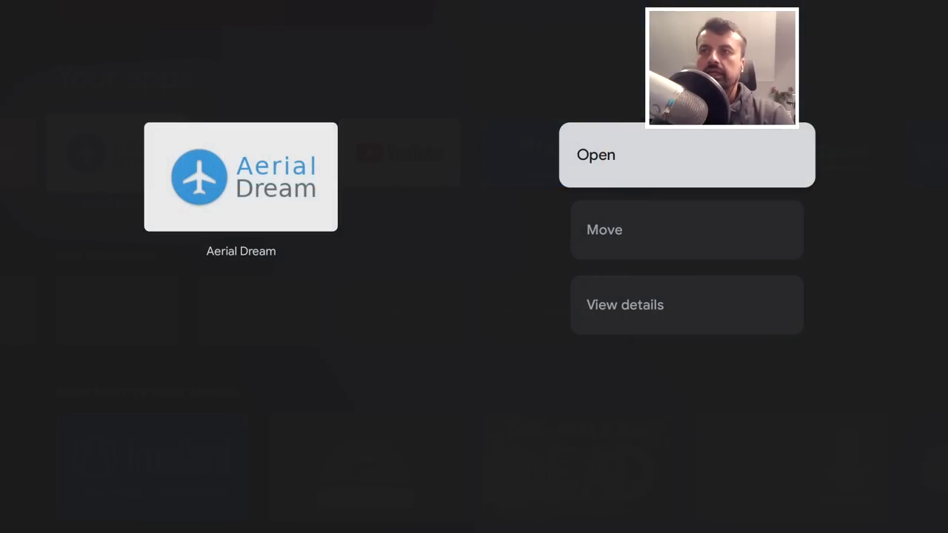
Step: View Aerial Dream's app details from its options menu
key("Down")
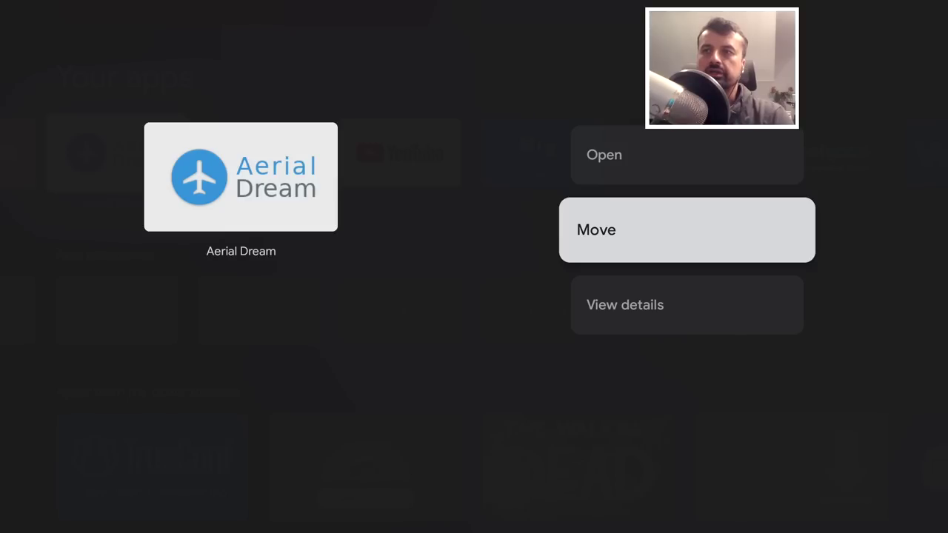
key("Down")
key("Return")
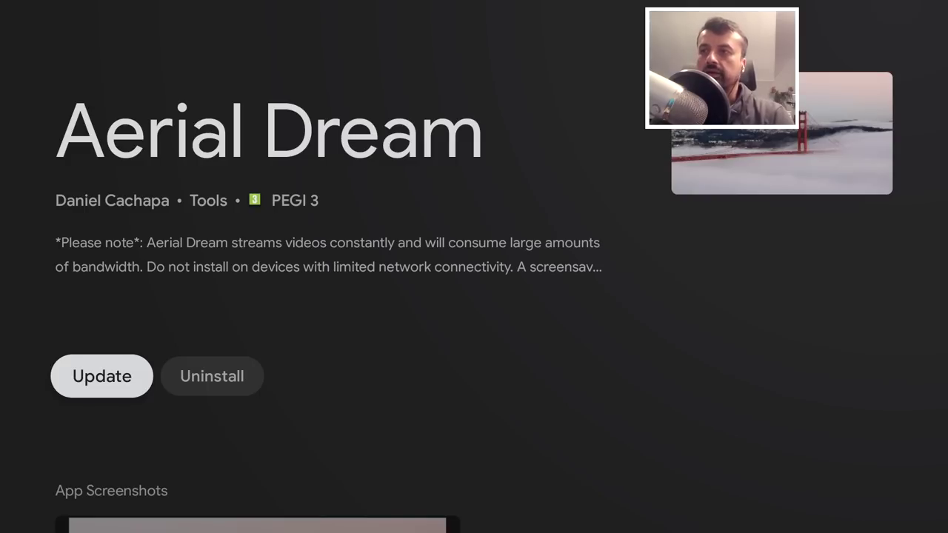
Step: Update and launch Aerial Dream, then dismiss its San Francisco footage back to the Library page
key("Right")
key("Left")
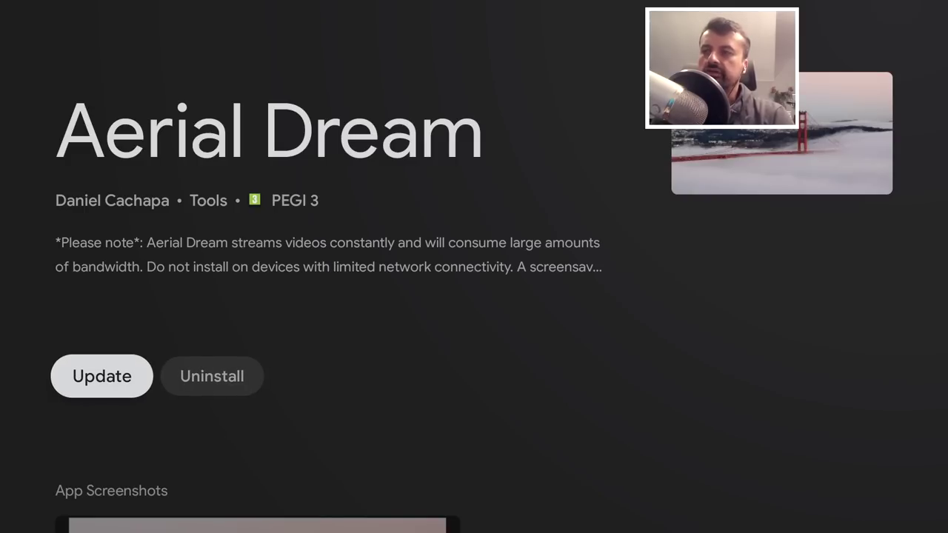
key("Return")
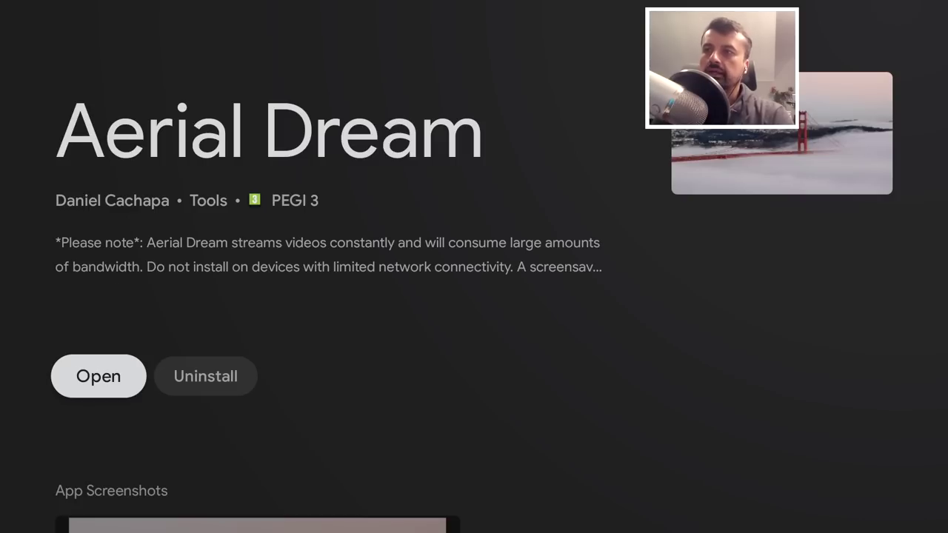
key("Return")
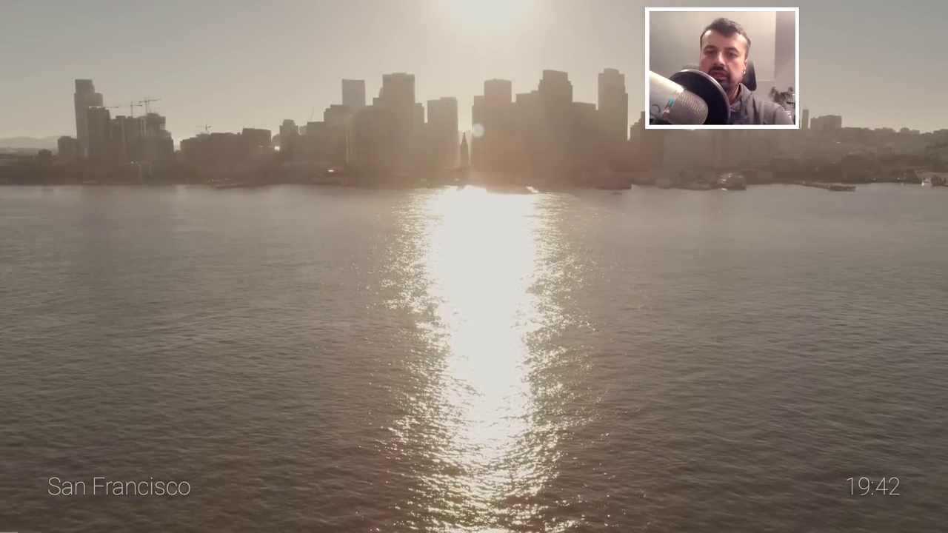
key("Escape")
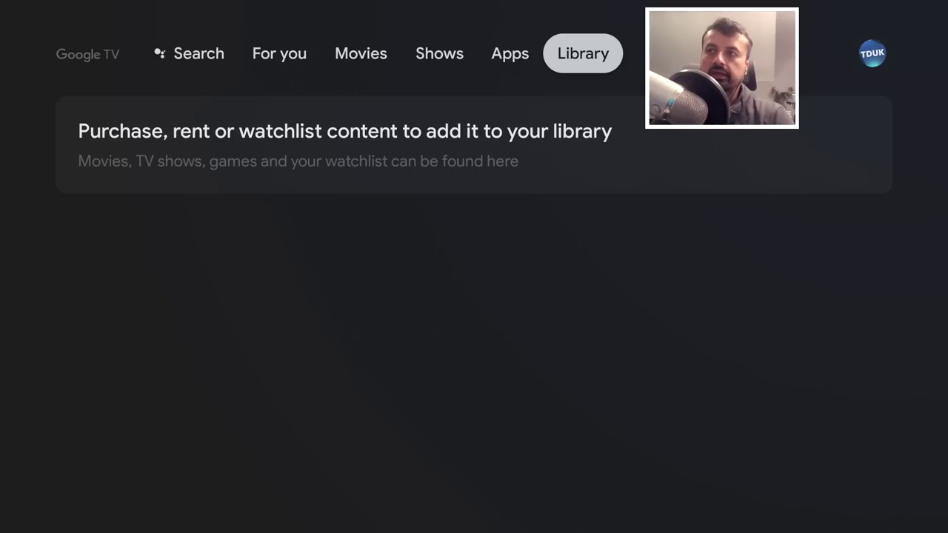
Step: Glance between the Apps and Library tabs, then go Home to the For you page
key("Left")
key("Right")
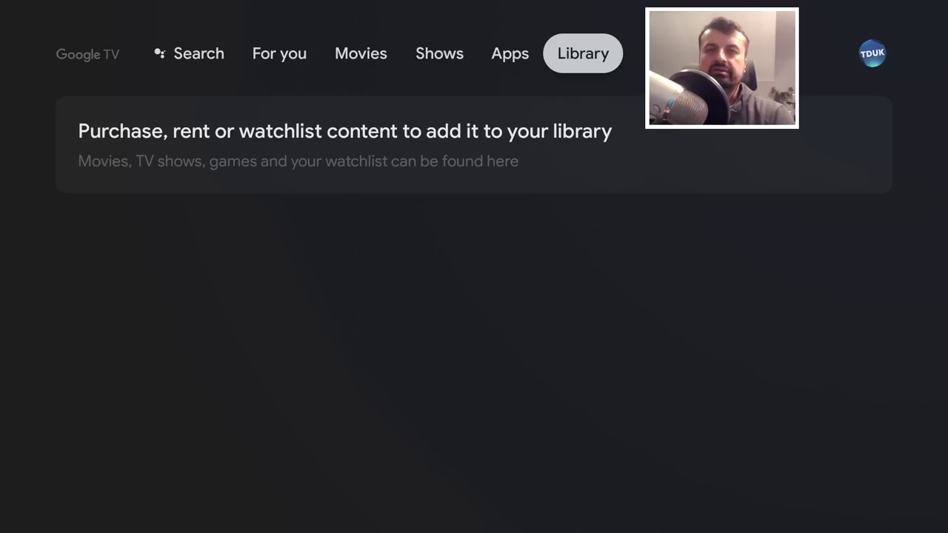
key("Left")
key("Left")
key("Right")
key("Right")
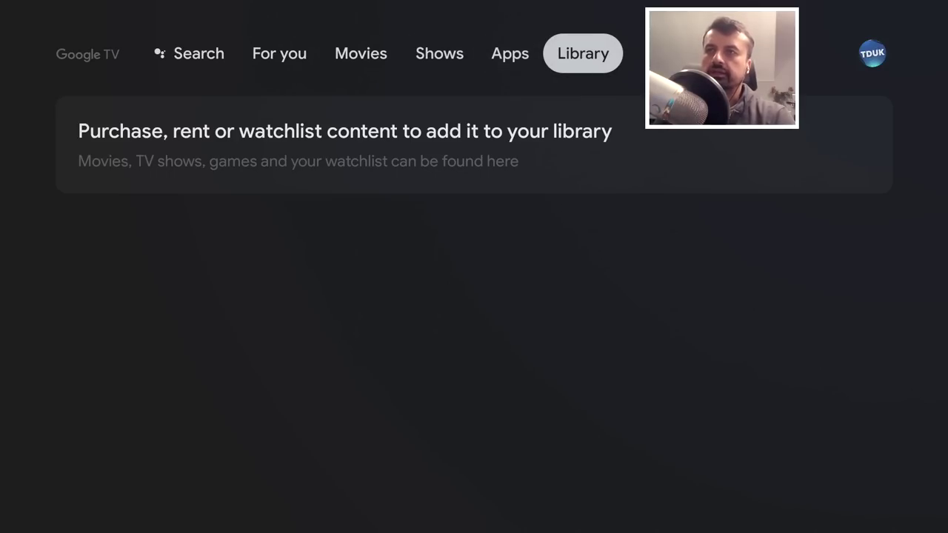
key("Home")
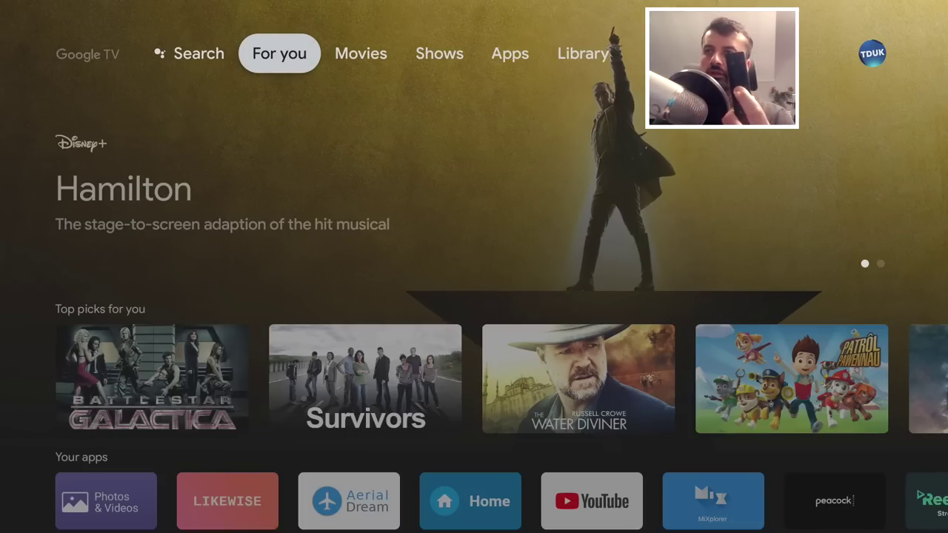
Step: Browse the recent apps, including Downloader and Play Store, then return home
key("Home")
key("Home")
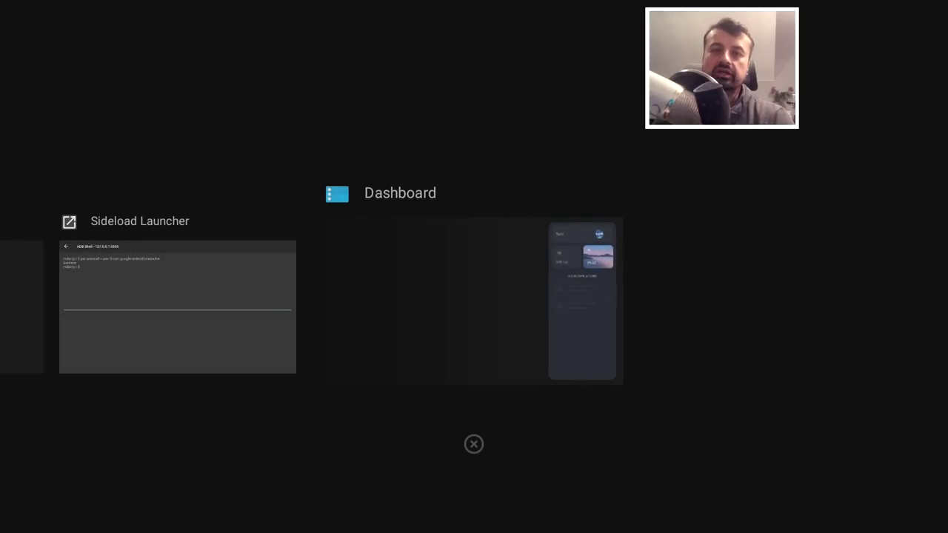
key("Left")
key("Left")
key("Left")
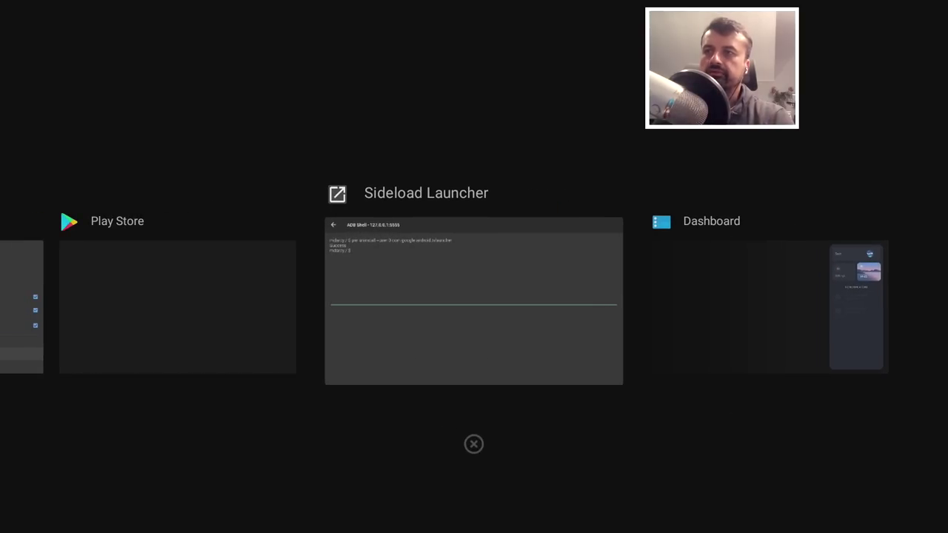
key("Left")
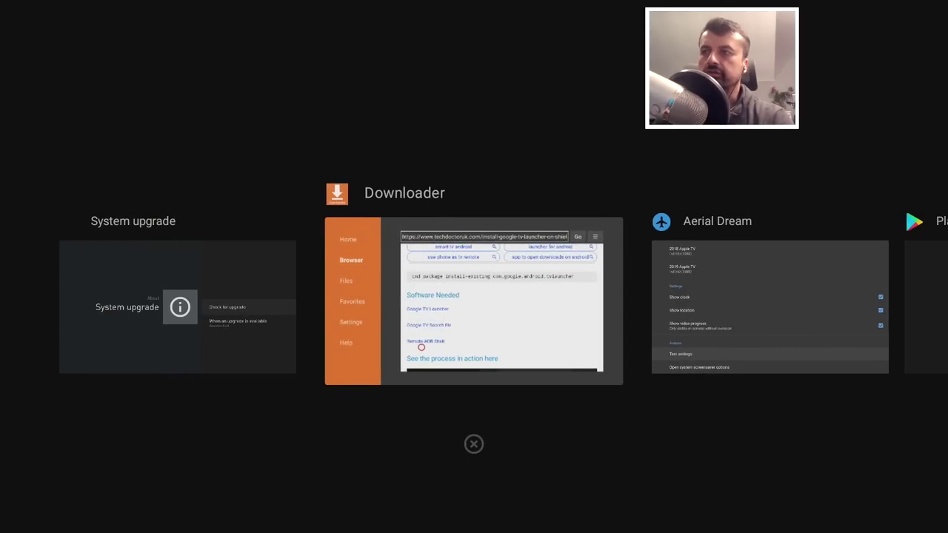
key("Right")
key("Right")
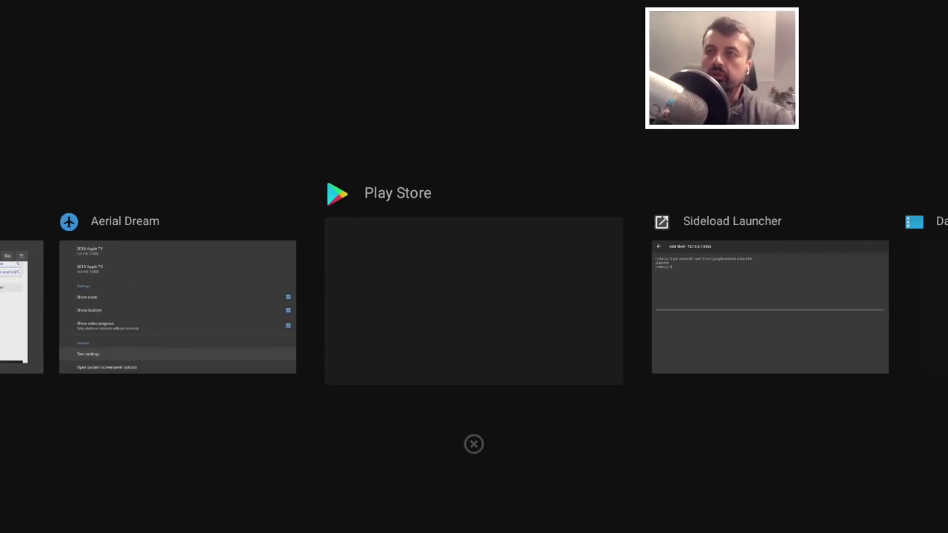
key("Escape")
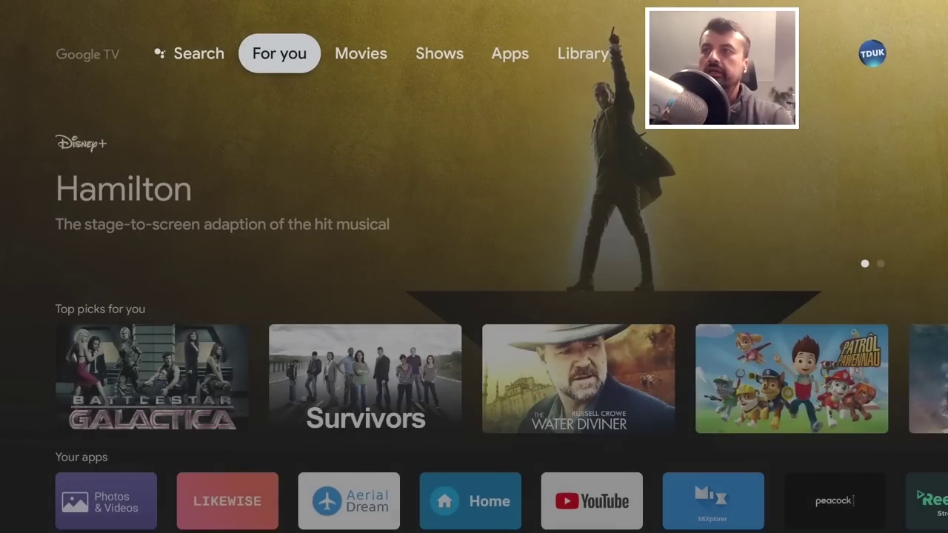
Step: Scroll down through the apps, shows and recommendation rows to the last ones
key("Down")
key("Down")
key("Down")
key("Down")
key("Down")
key("Down")
key("Down")
key("Down")
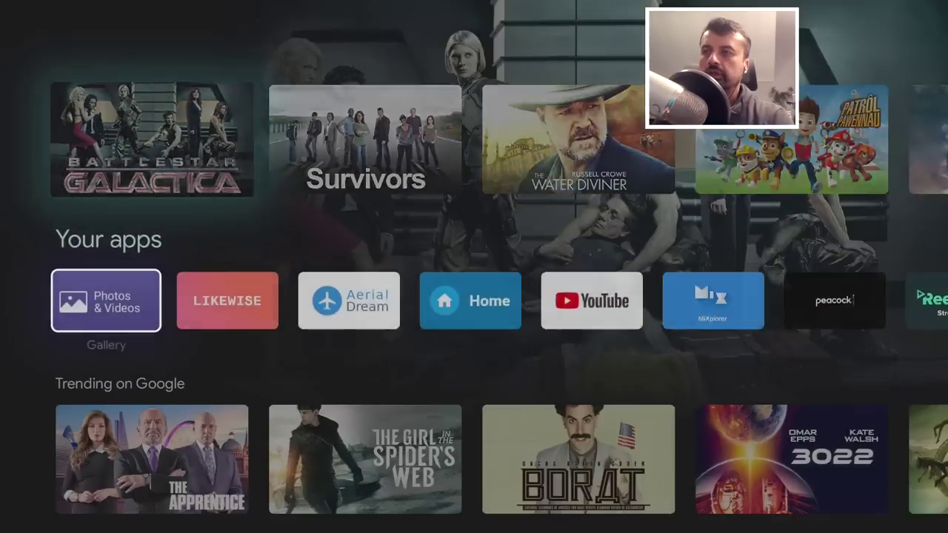
key("Down")
key("Down")
key("Down")
key("Down")
key("Down")
key("Down")
key("Down")
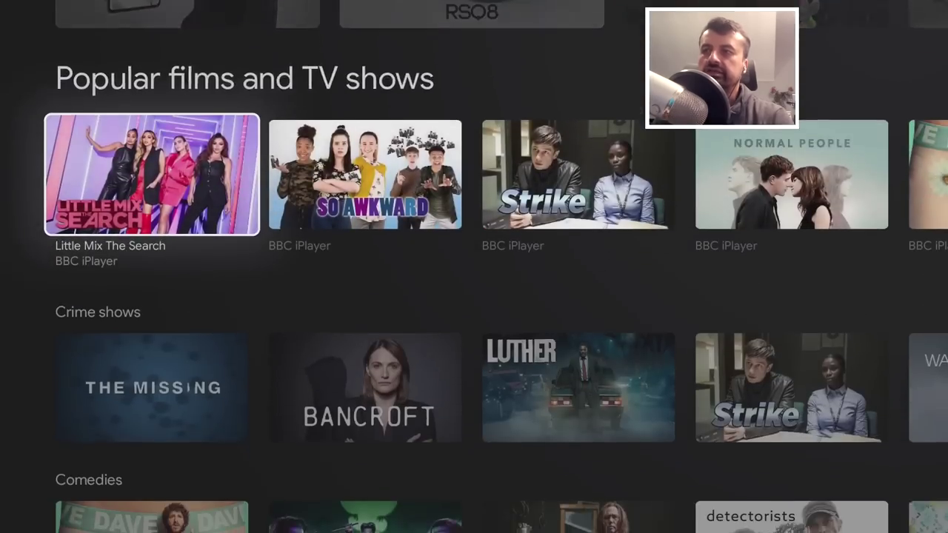
key("Down")
key("Down")
key("Down")
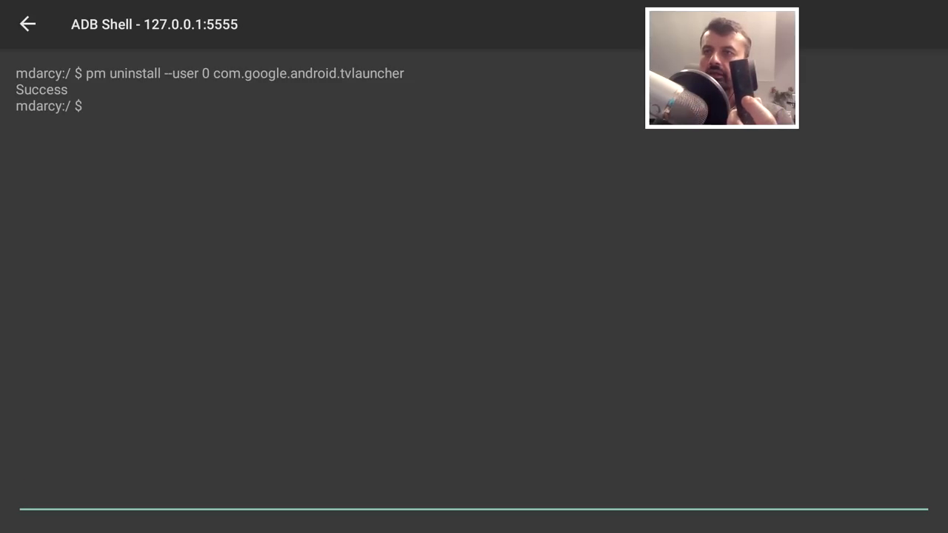
Step: Make Home the permanent home app by choosing ALWAYS in the 'Use Home as Home' prompt
key("Home")
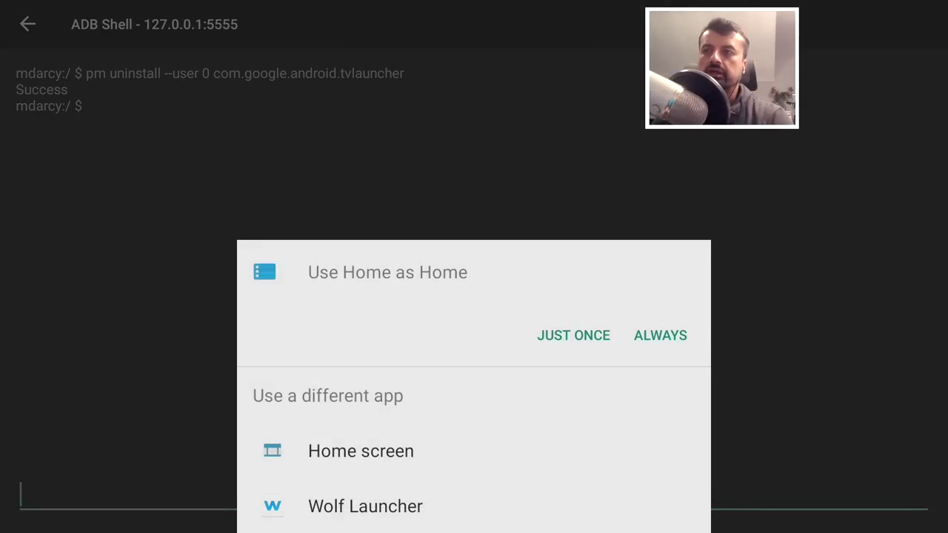
key("Up")
key("Right")
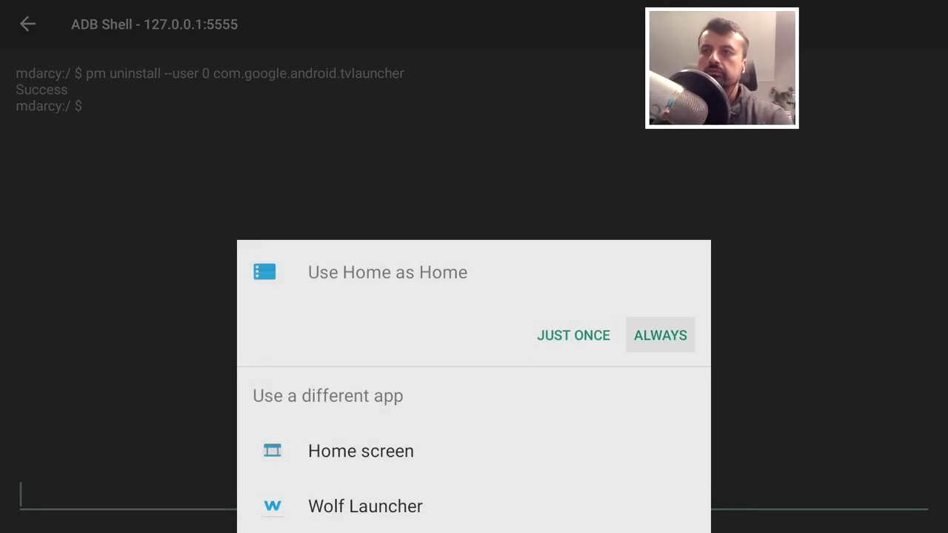
key("Return")
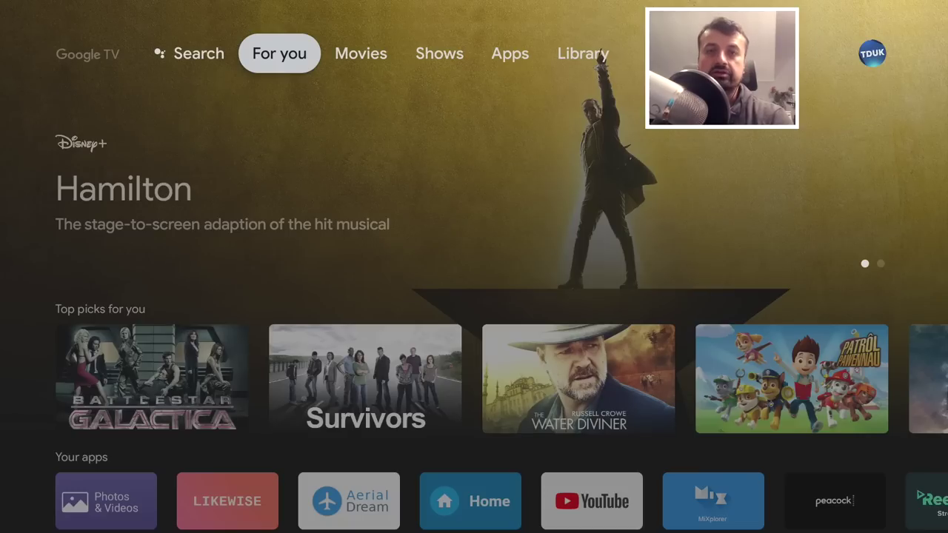
Step: Bring up the recent apps list with the Sideload Launcher card selected
key("Down")
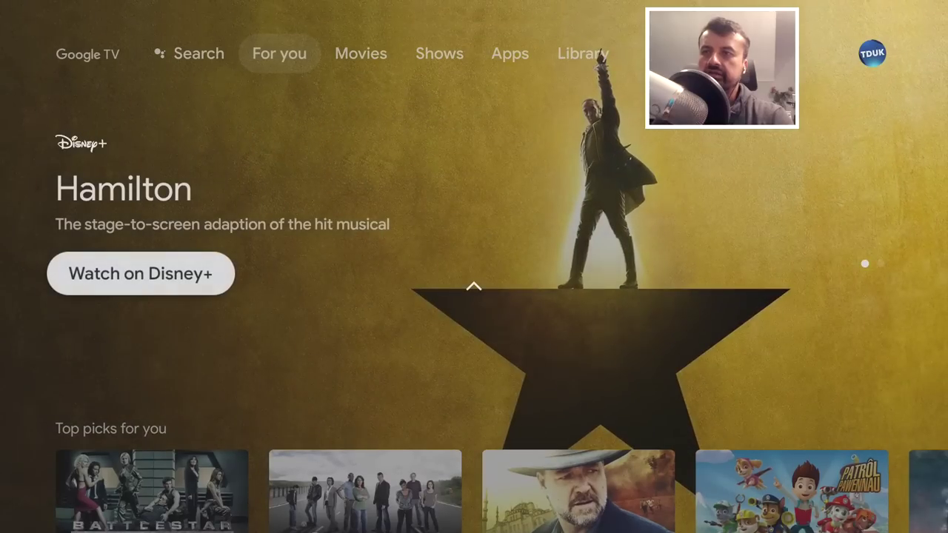
key("Up")
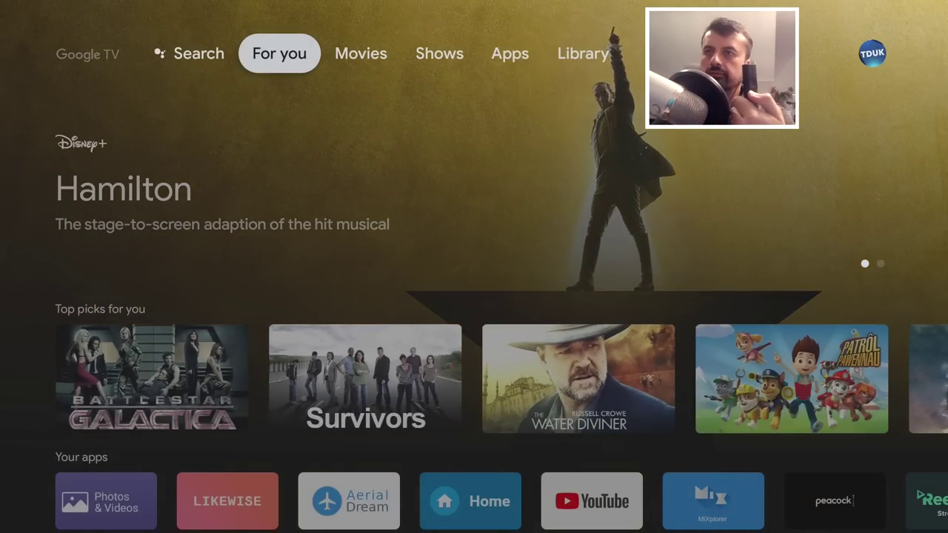
key("alt+Tab")
key("Left")
key("Right")
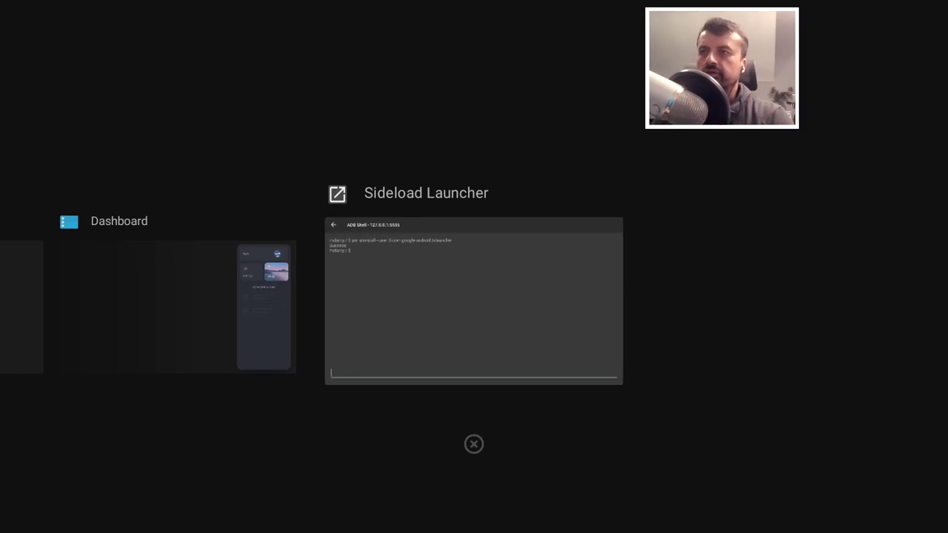
Step: Reopen Sideload Launcher's ADB Shell full-screen from its recents card
key("Return")
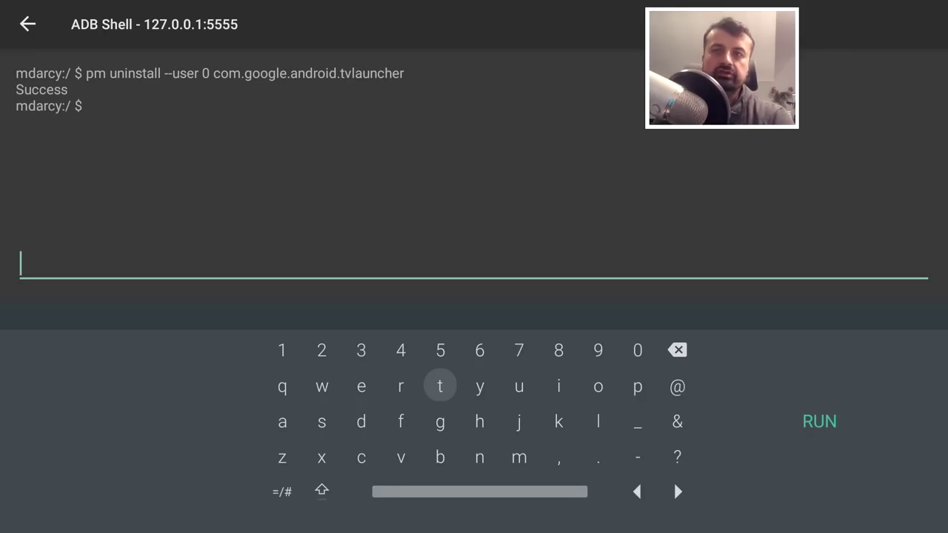
Step: Load 'cmd package install-existing com.google.android.tvlauncher' from the command history
key("Escape")
key("Escape")
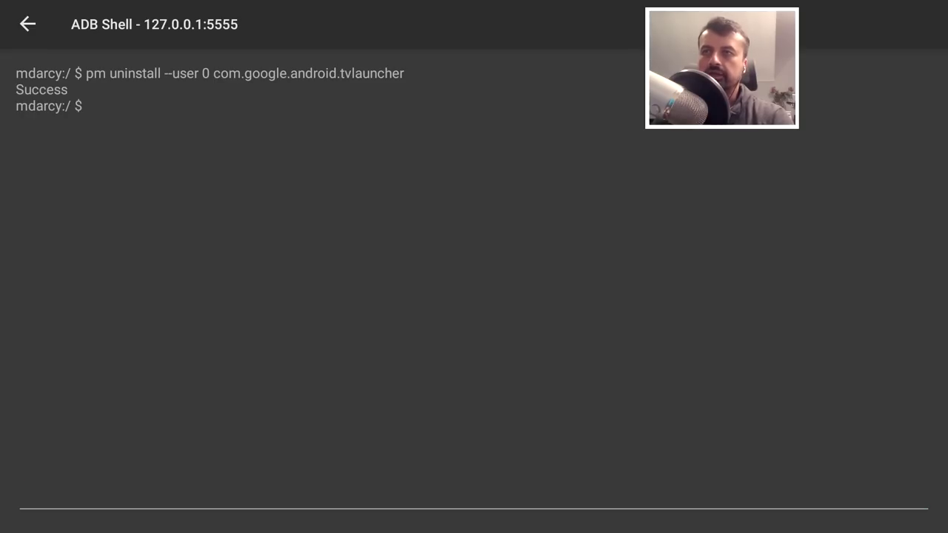
left_click(21, 494)
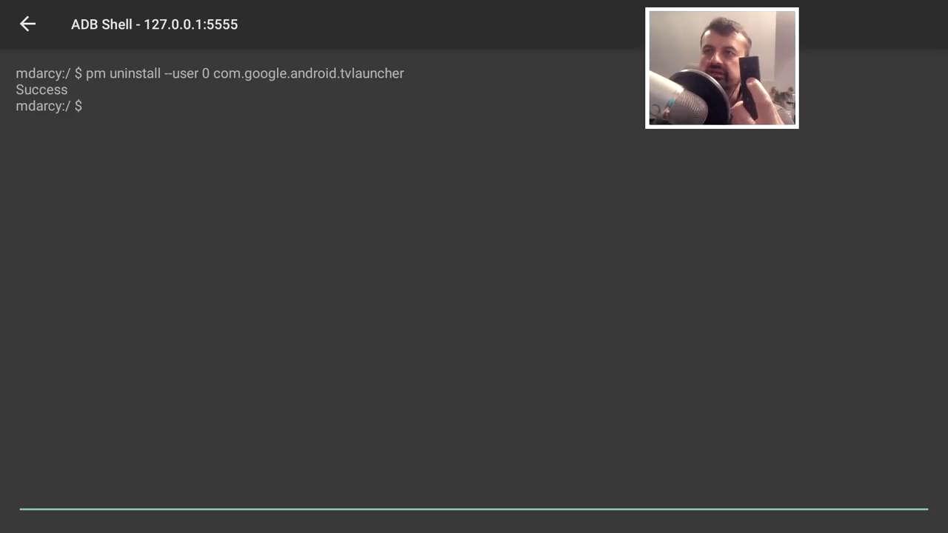
key("Return")
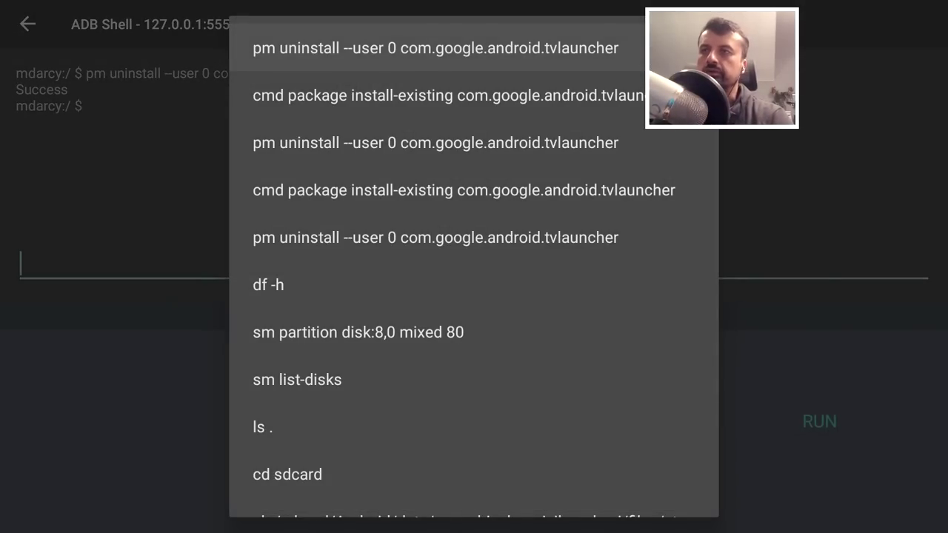
key("Down")
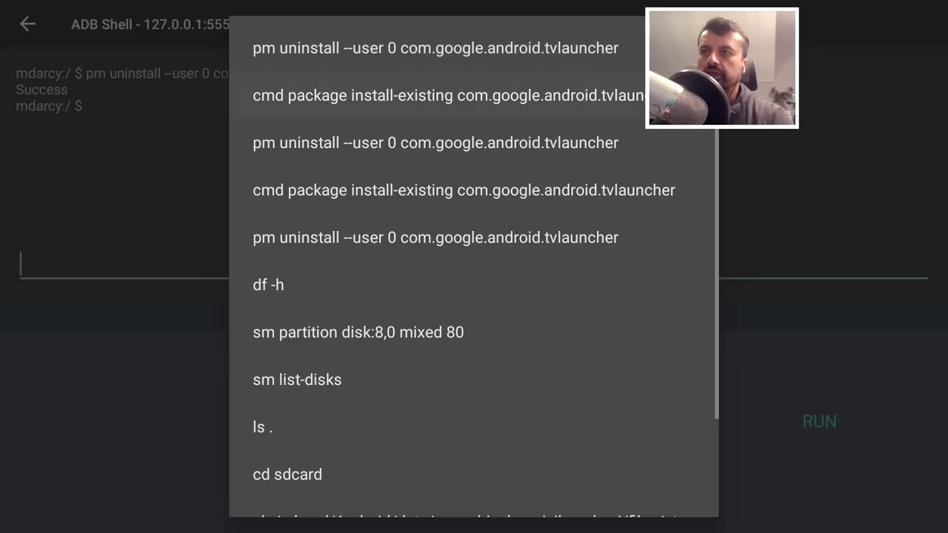
key("Return")
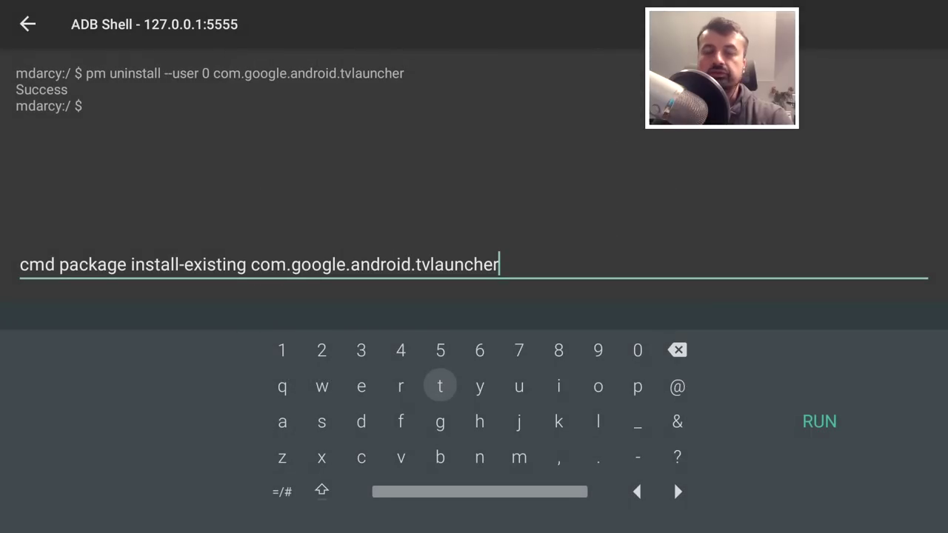
Step: Run the install-existing command, then return to the stock Android TV home screen
key("Right")
key("Right")
key("Right")
key("Right")
key("Right")
key("Right")
key("Right")
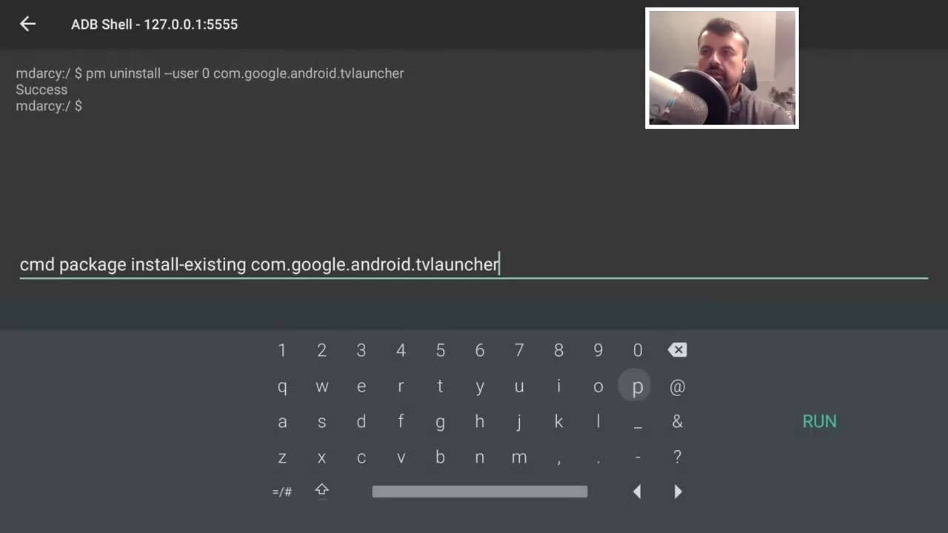
key("Return")
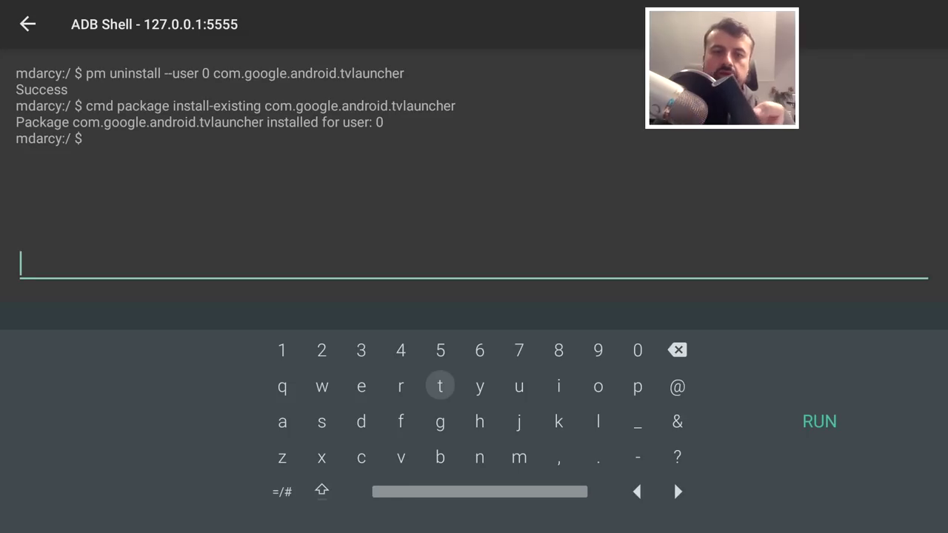
key("Home")
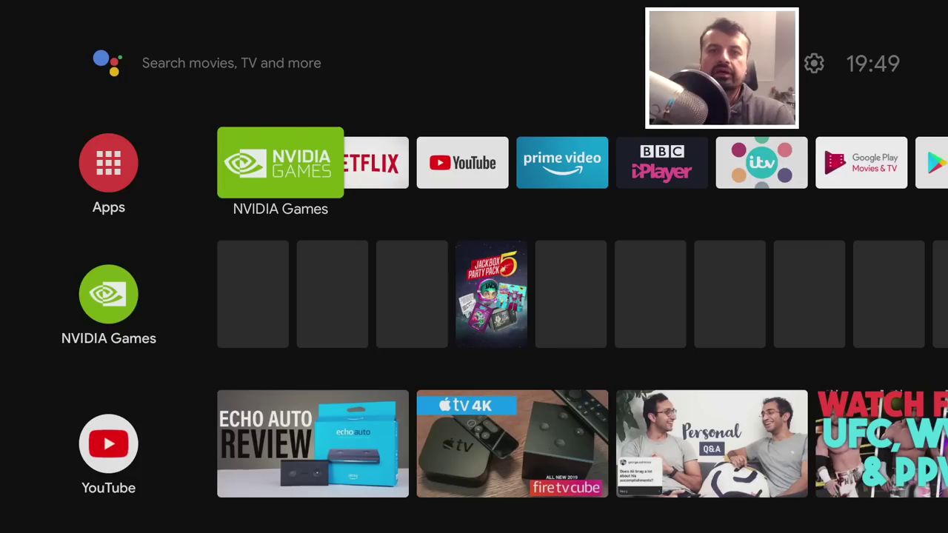